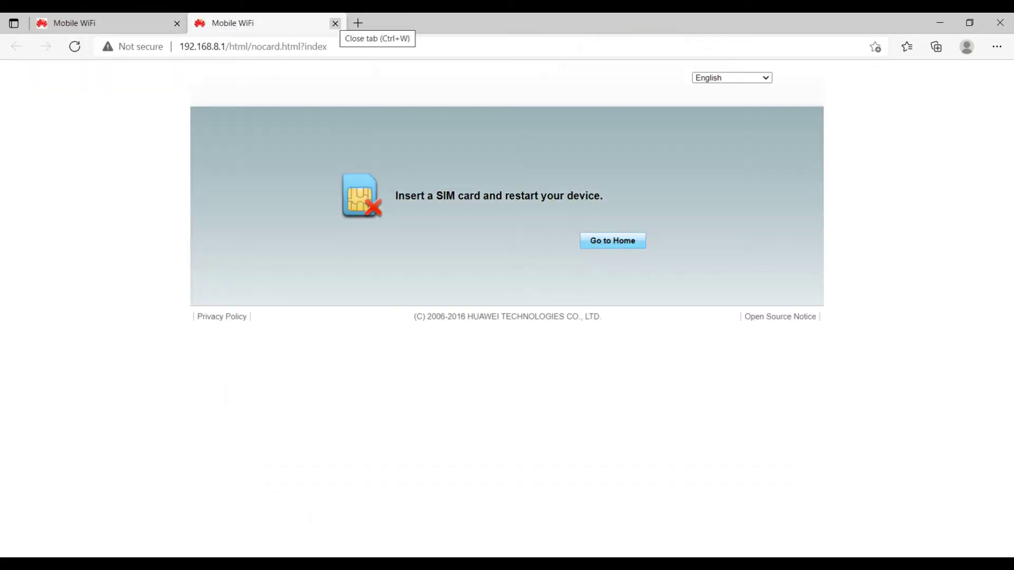
Step: Close the duplicate admin tab so the home page shows No service
{"action": "left_click", "coordinate": [335, 23]}
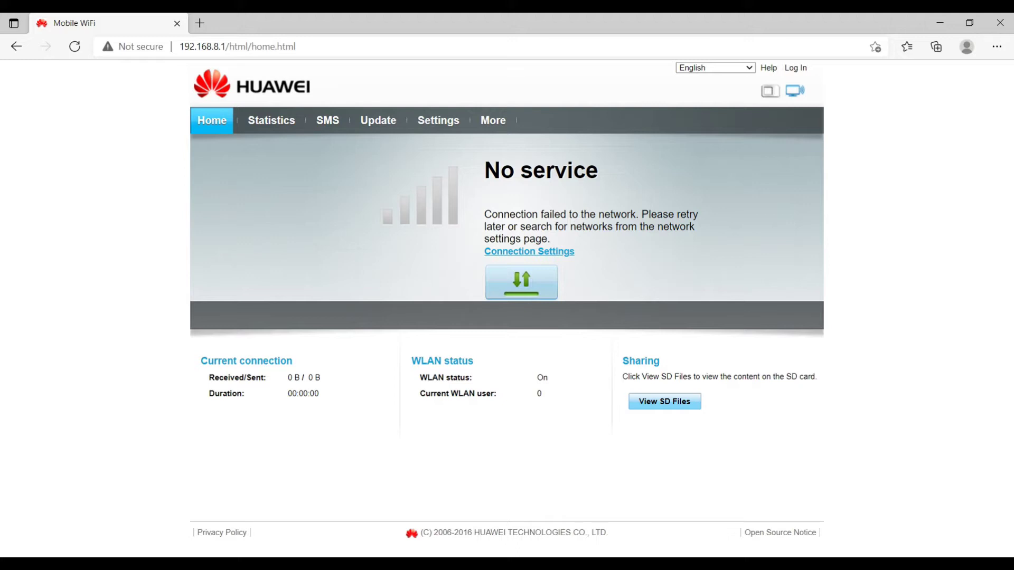
Step: Log in with the default administrator credentials, postpone the weak-password warning, and view Statistics
{"action": "mouse_move", "coordinate": [770, 91]}
{"action": "left_click", "coordinate": [272, 121]}
{"action": "type", "text": "admin"}
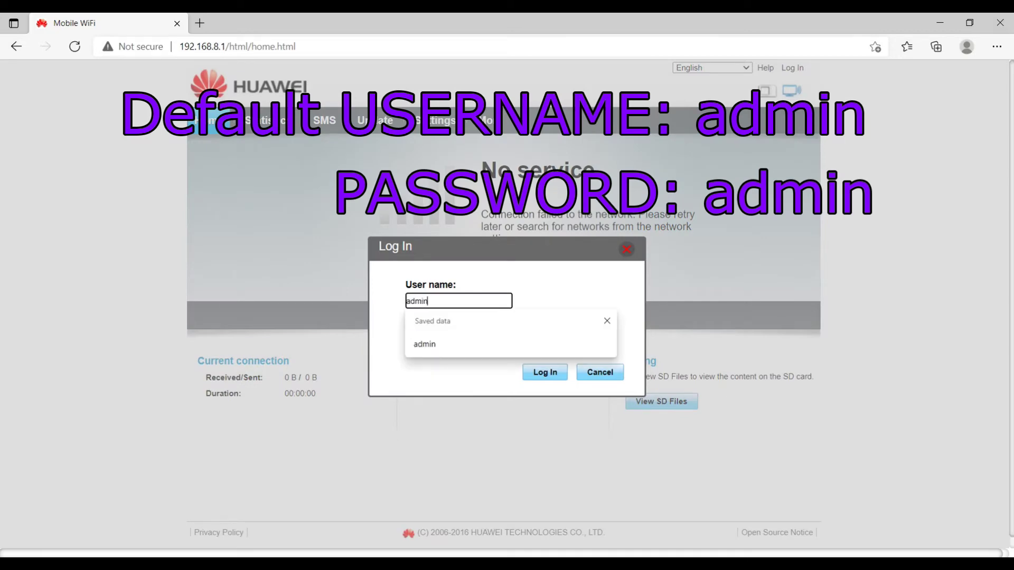
{"action": "key", "text": "Tab"}
{"action": "type", "text": "admin"}
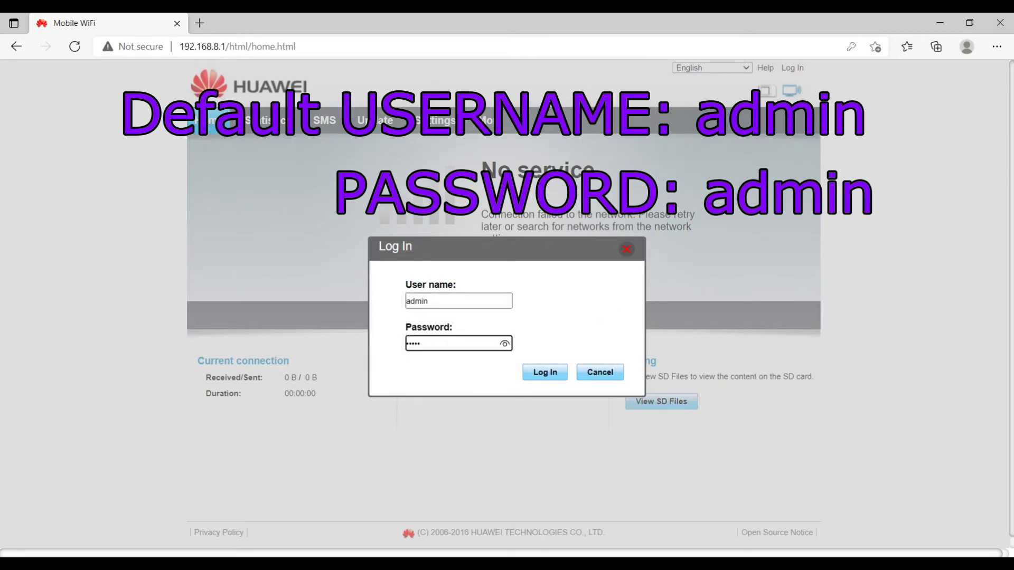
{"action": "key", "text": "Return"}
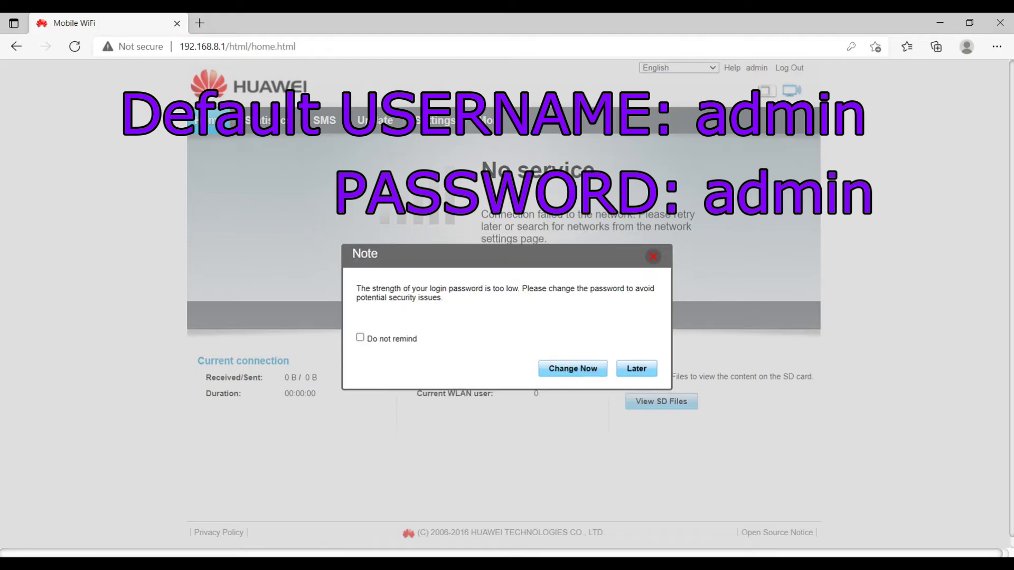
{"action": "left_click", "coordinate": [636, 368]}
{"action": "left_click", "coordinate": [271, 121]}
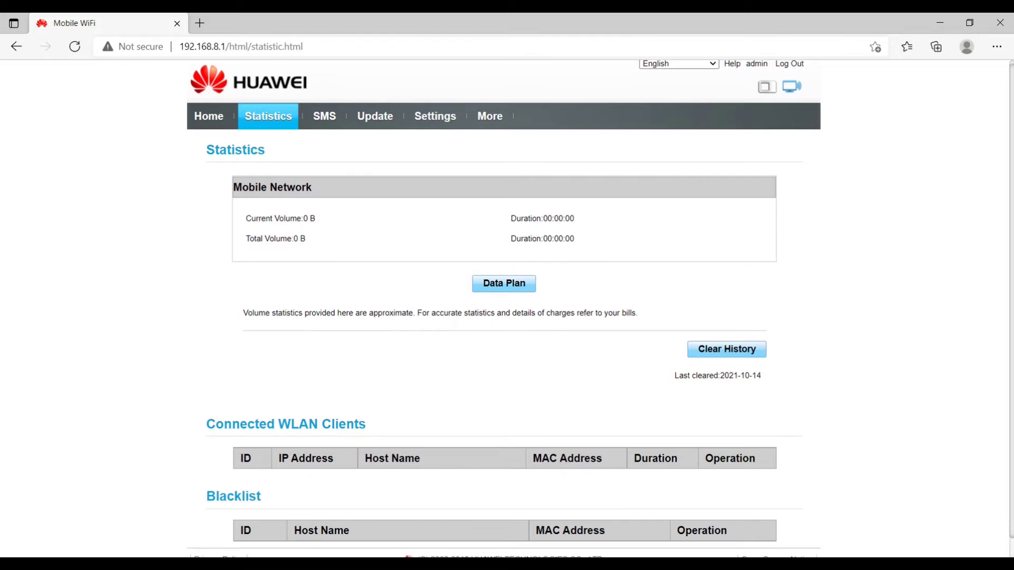
Step: In the data plan settings, keep start date 1 and enter a 200 GB monthly plan
{"action": "scroll", "coordinate": [506, 306], "scroll_direction": "down", "scroll_amount": 1}
{"action": "scroll", "coordinate": [504, 299], "scroll_direction": "down", "scroll_amount": 1}
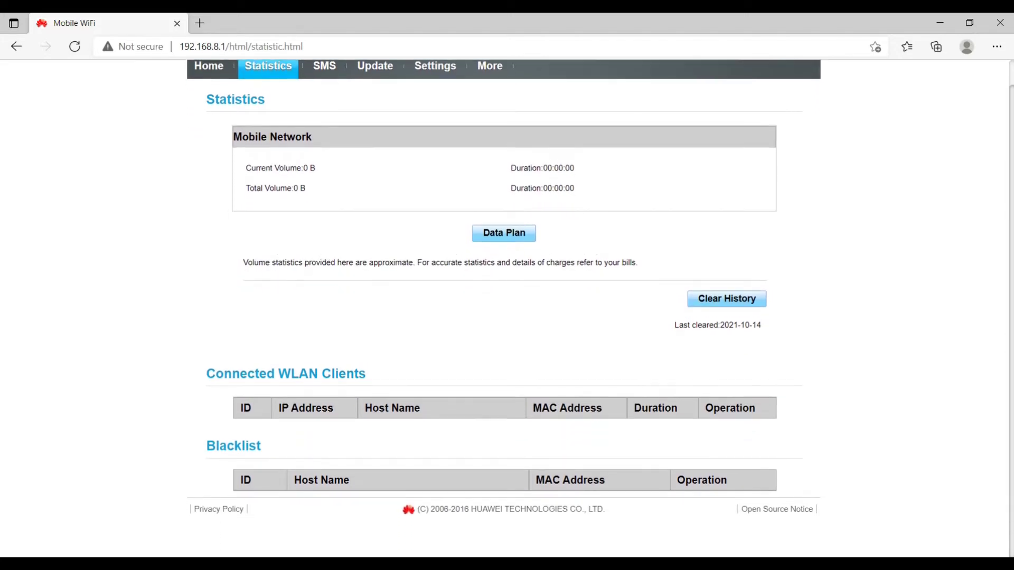
{"action": "scroll", "coordinate": [504, 299], "scroll_direction": "up", "scroll_amount": 1}
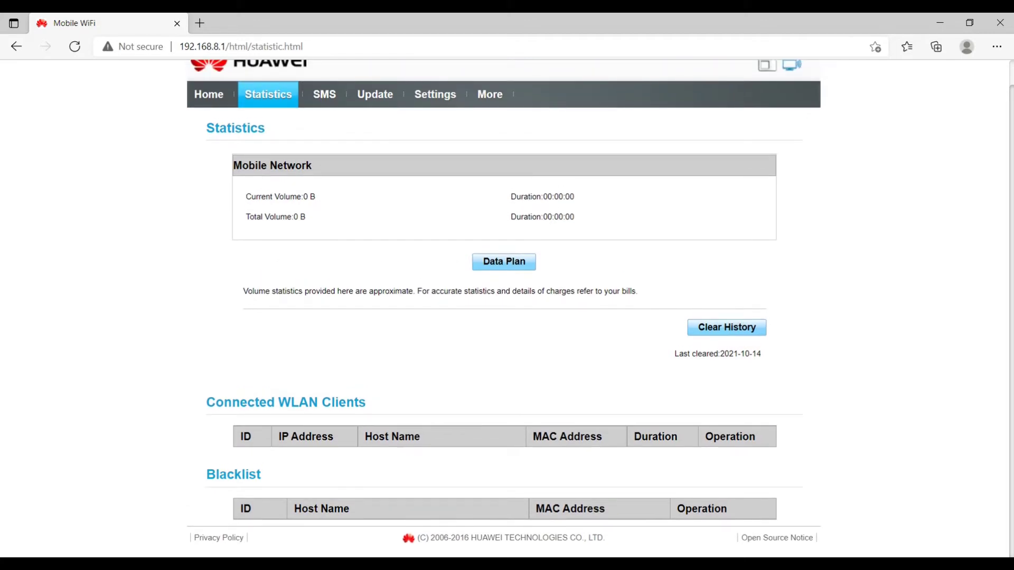
{"action": "scroll", "coordinate": [504, 299], "scroll_direction": "up", "scroll_amount": 1}
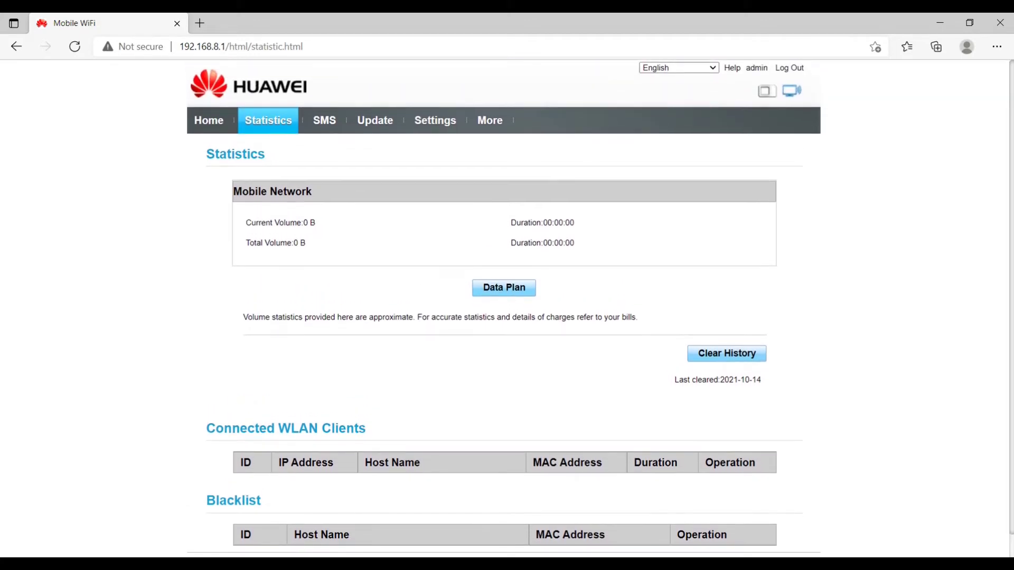
{"action": "left_click", "coordinate": [504, 287]}
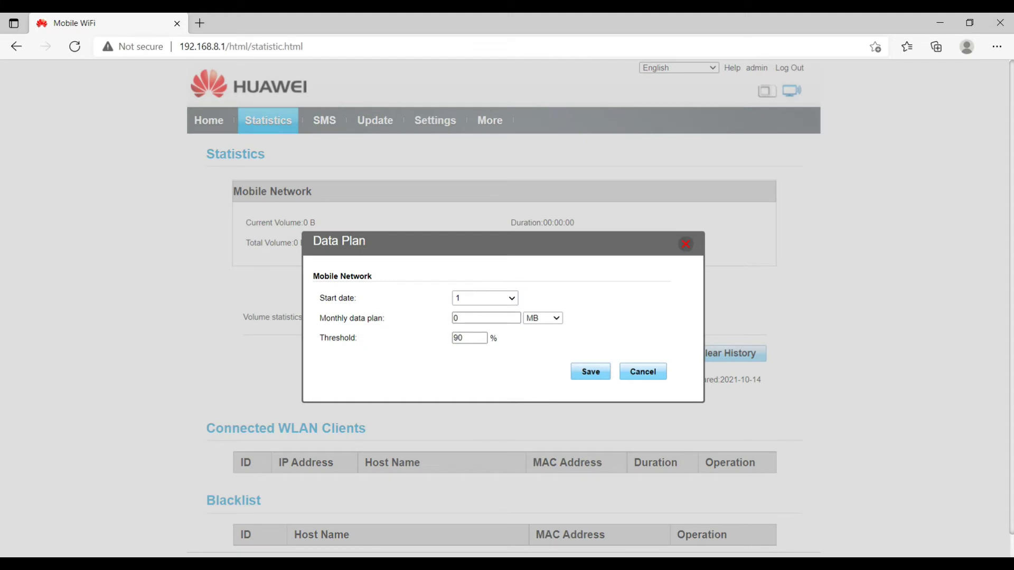
{"action": "left_click", "coordinate": [485, 298]}
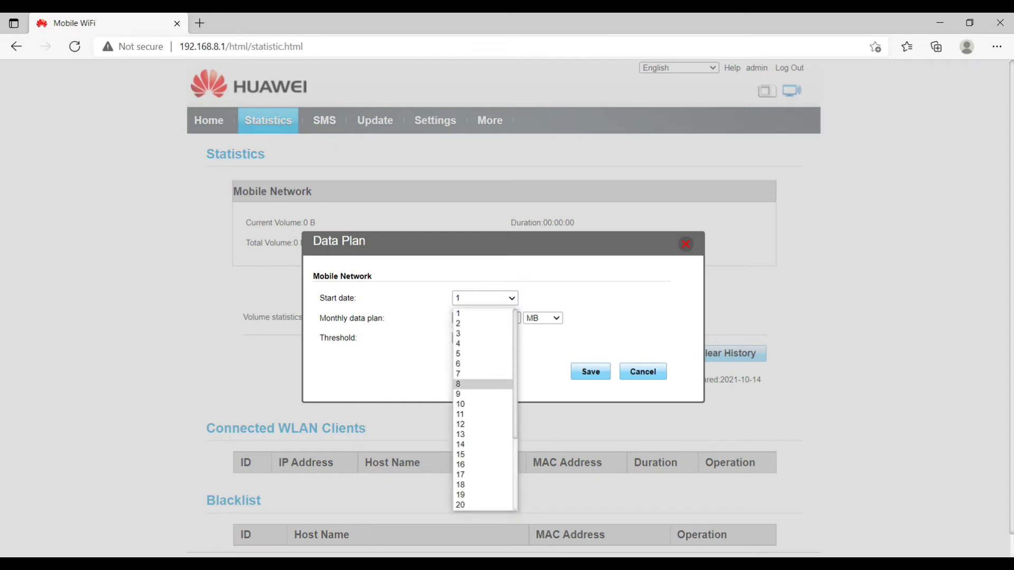
{"action": "scroll", "coordinate": [483, 410], "scroll_direction": "down", "scroll_amount": 4}
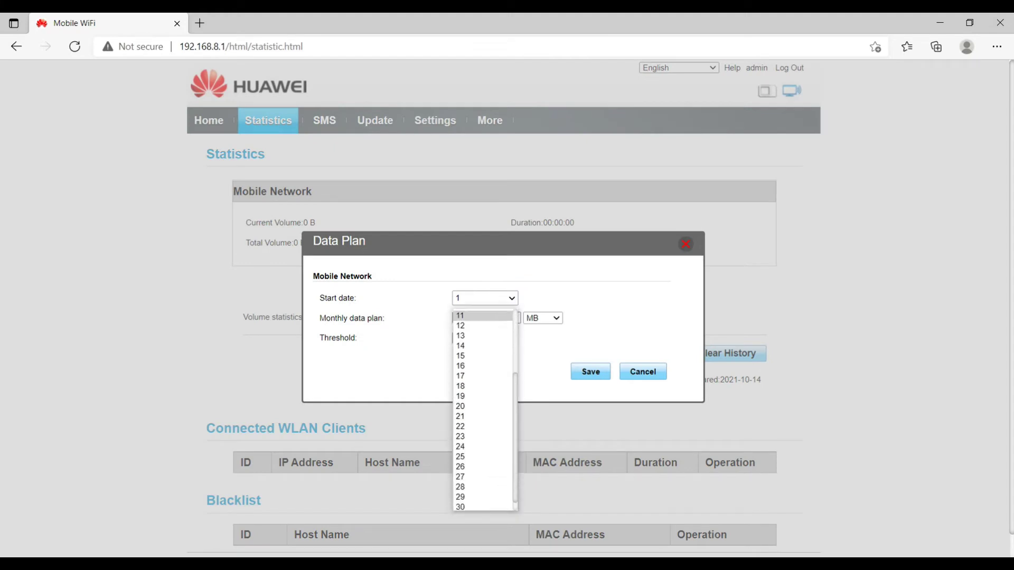
{"action": "scroll", "coordinate": [483, 410], "scroll_direction": "up", "scroll_amount": 4}
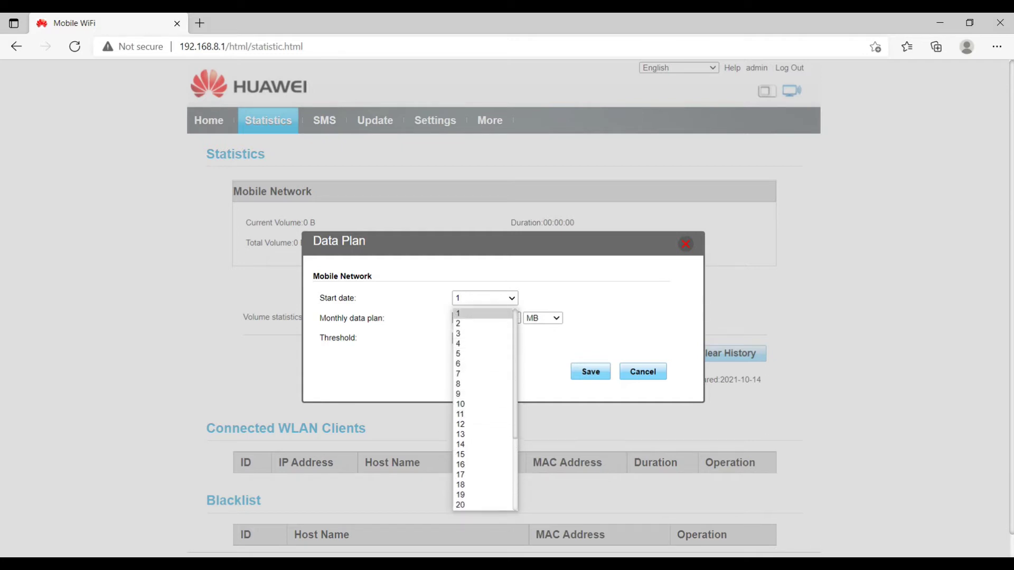
{"action": "key", "text": "Return"}
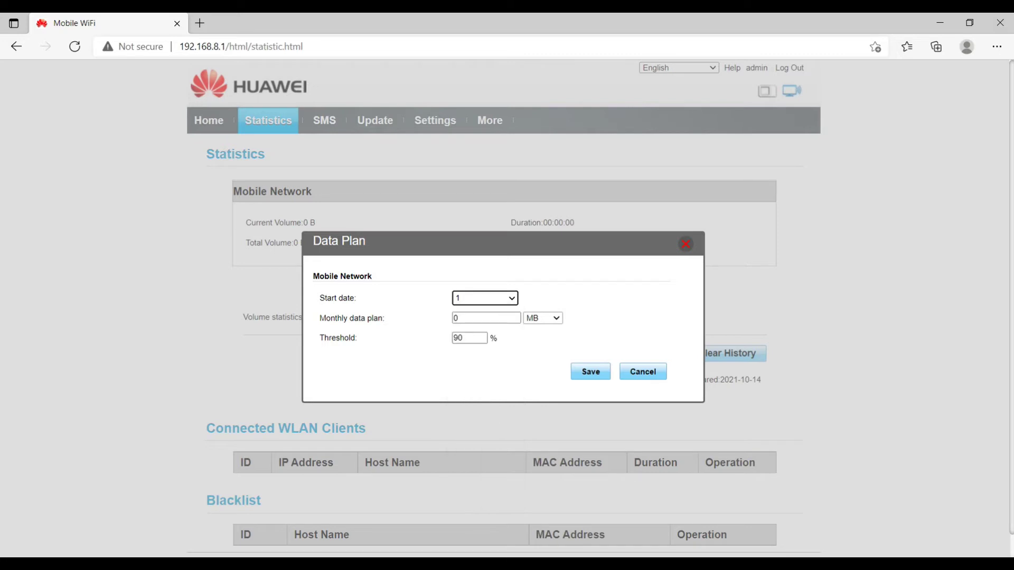
{"action": "key", "text": "Tab"}
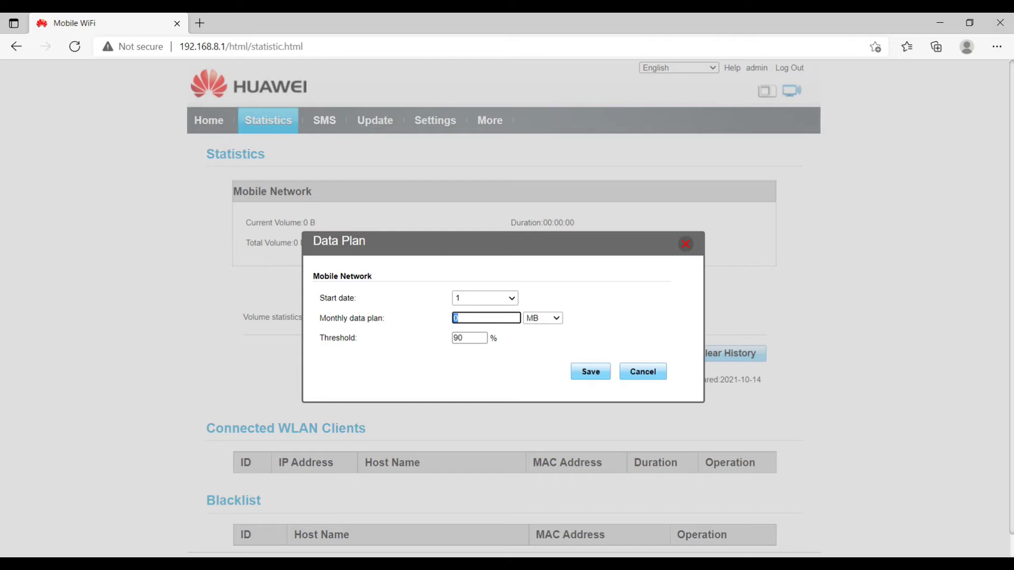
{"action": "type", "text": "200"}
{"action": "left_click", "coordinate": [543, 318]}
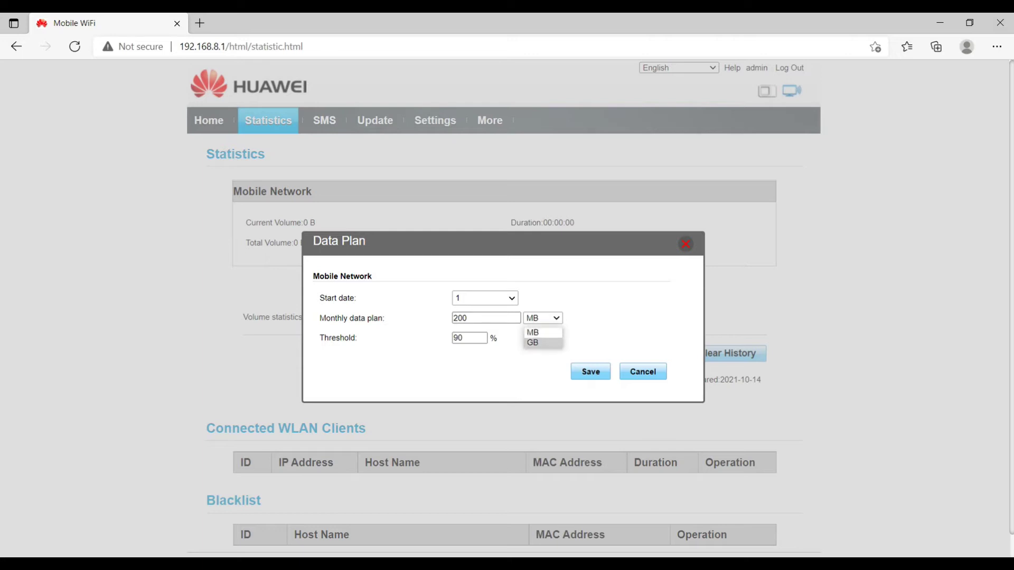
{"action": "left_click", "coordinate": [533, 342]}
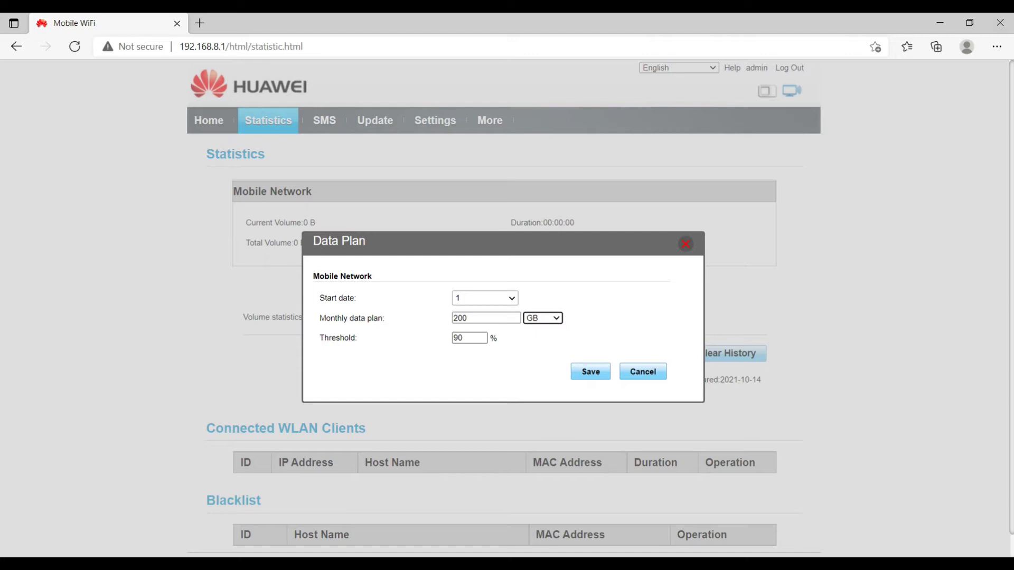
Step: Set the usage threshold to 20%, save the plan, and check the SMS page
{"action": "key", "text": "Tab"}
{"action": "key", "text": "BackSpace"}
{"action": "type", "text": "80"}
{"action": "key", "text": "BackSpace"}
{"action": "key", "text": "BackSpace"}
{"action": "type", "text": "70"}
{"action": "key", "text": "BackSpace"}
{"action": "key", "text": "BackSpace"}
{"action": "type", "text": "20"}
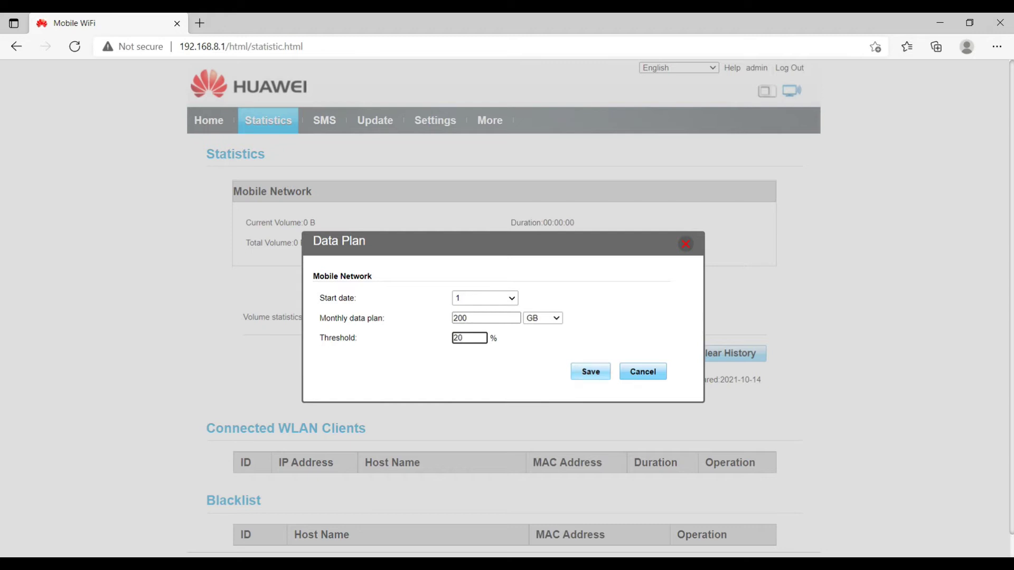
{"action": "key", "text": "Return"}
{"action": "left_click", "coordinate": [324, 120]}
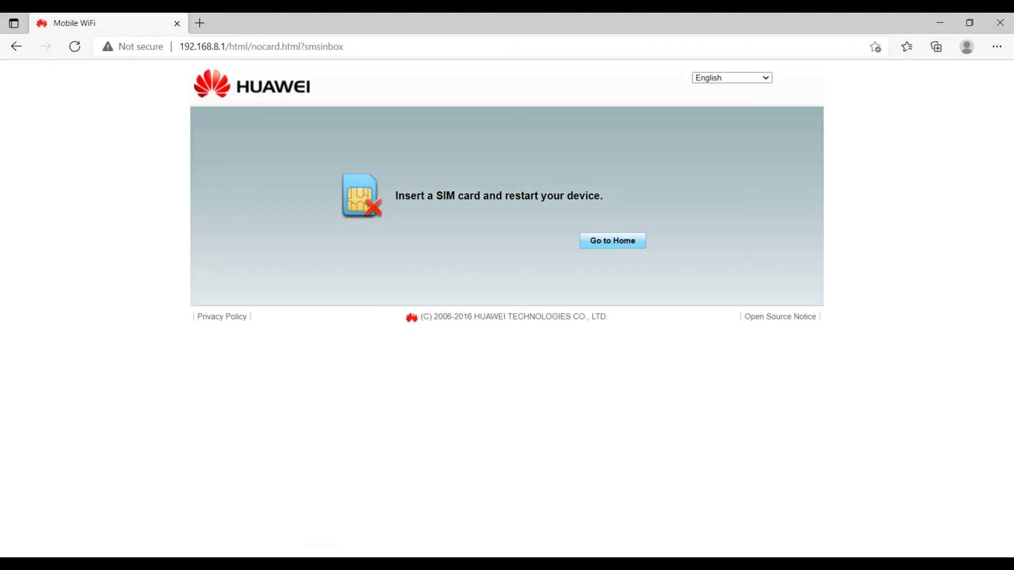
Step: Go back Home, then try the Update page, which leads to Quick Setup step 1
{"action": "left_click", "coordinate": [612, 240]}
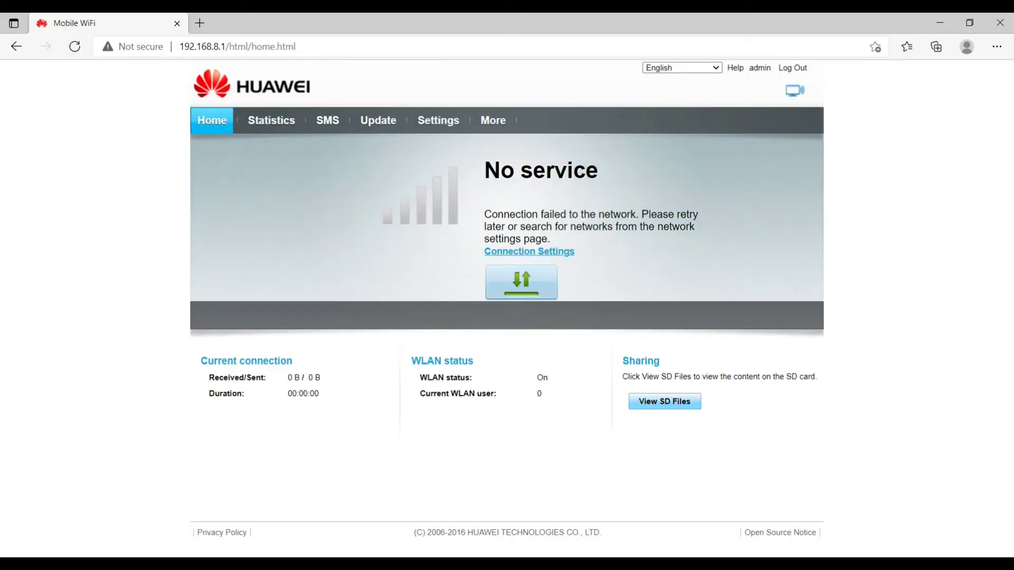
{"action": "left_click", "coordinate": [378, 120]}
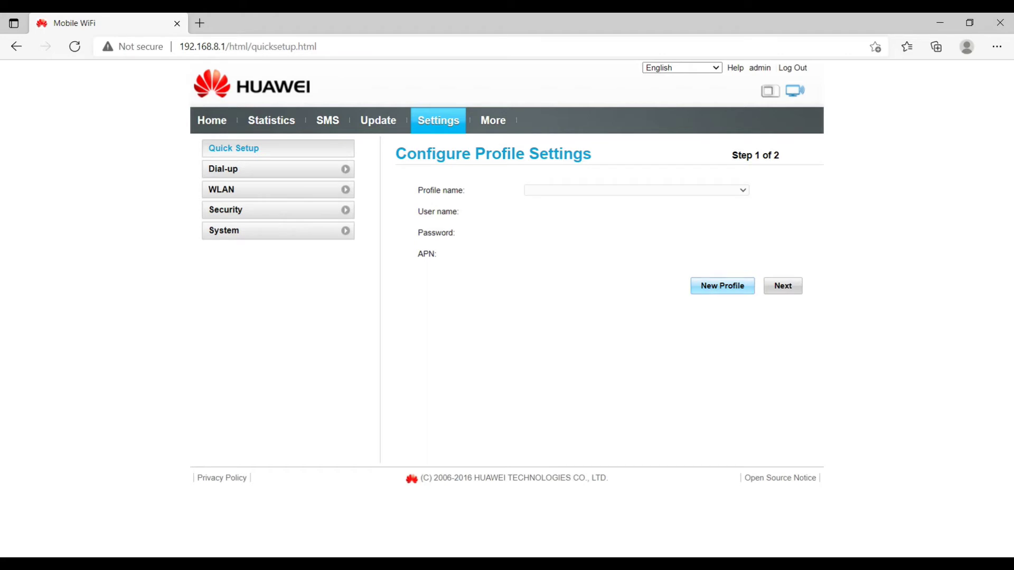
Step: Create and save a new dial-up profile named zong with APN zonginternet
{"action": "left_click", "coordinate": [722, 285]}
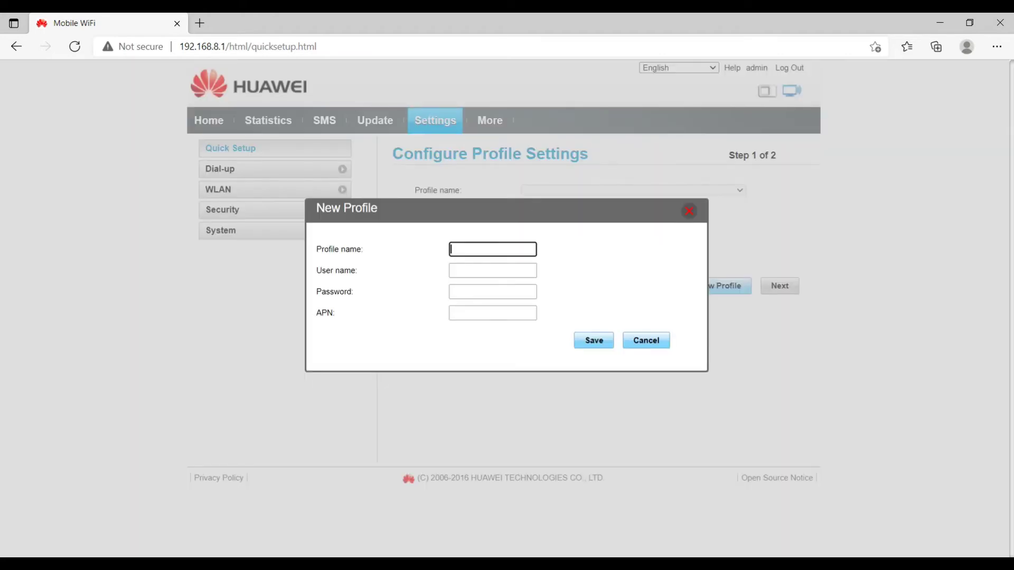
{"action": "type", "text": "zong"}
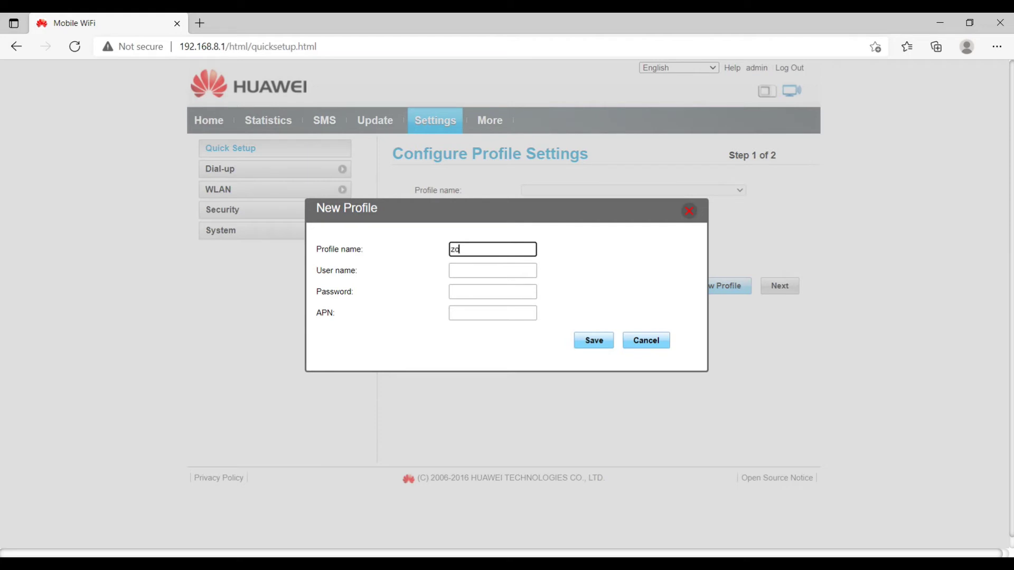
{"action": "key", "text": "Tab"}
{"action": "key", "text": "Tab"}
{"action": "key", "text": "Tab"}
{"action": "type", "text": "z"}
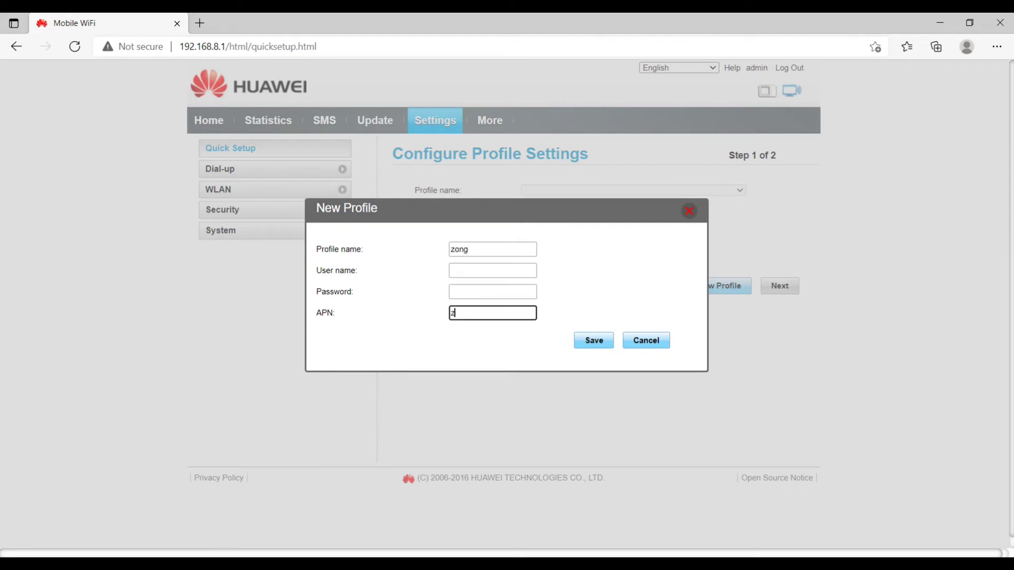
{"action": "type", "text": "onginternet"}
{"action": "key", "text": "Tab"}
{"action": "key", "text": "Return"}
{"action": "key", "text": "Return"}
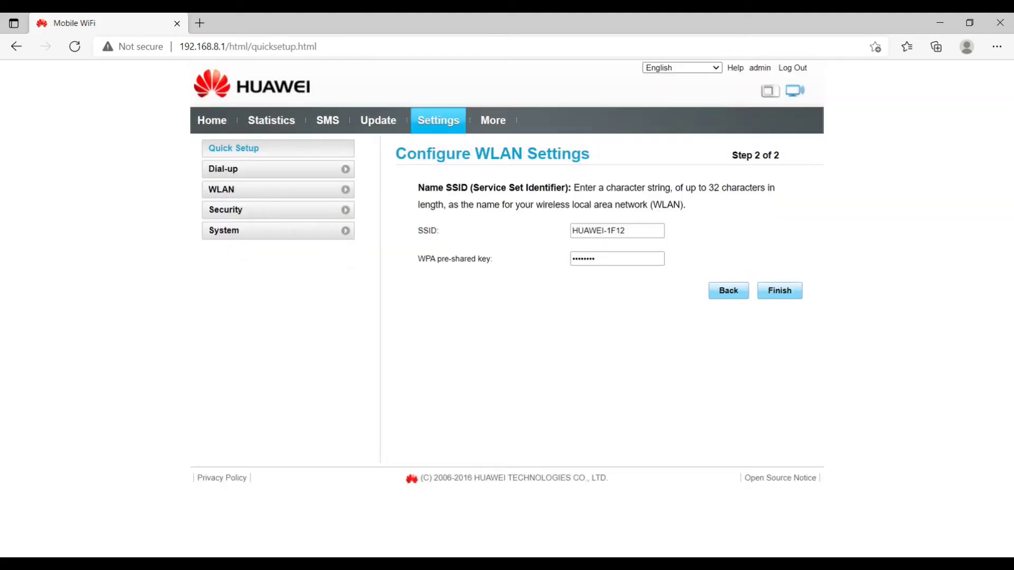
Step: Enter a new Wi-Fi pre-shared key for SSID HUAWEI-1F12 and finish Quick Setup
{"action": "left_click", "coordinate": [616, 230]}
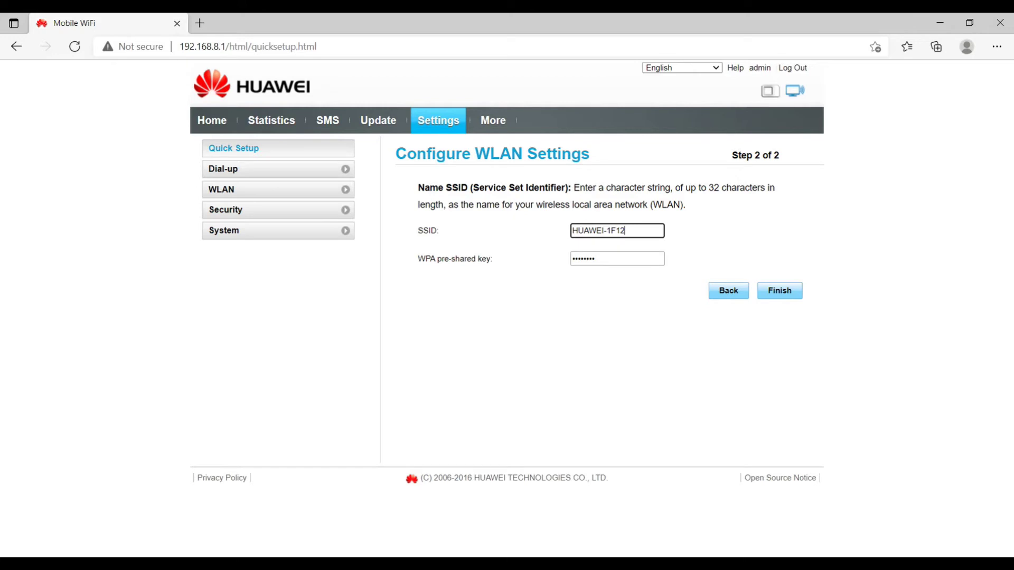
{"action": "key", "text": "ctrl+a"}
{"action": "left_click", "coordinate": [617, 258]}
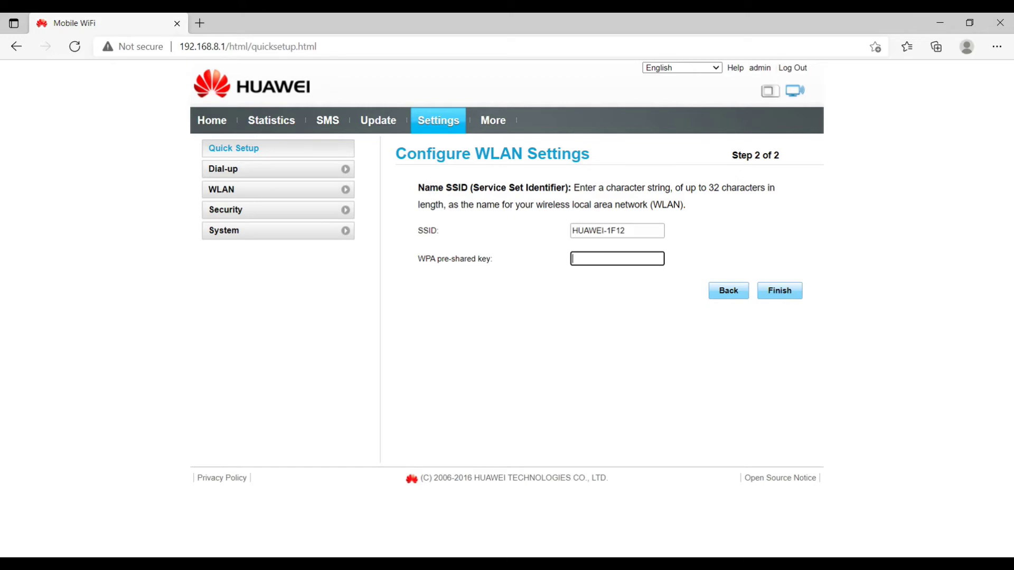
{"action": "type", "text": "••••••••"}
{"action": "key", "text": "alt+F8"}
{"action": "left_click", "coordinate": [779, 290]}
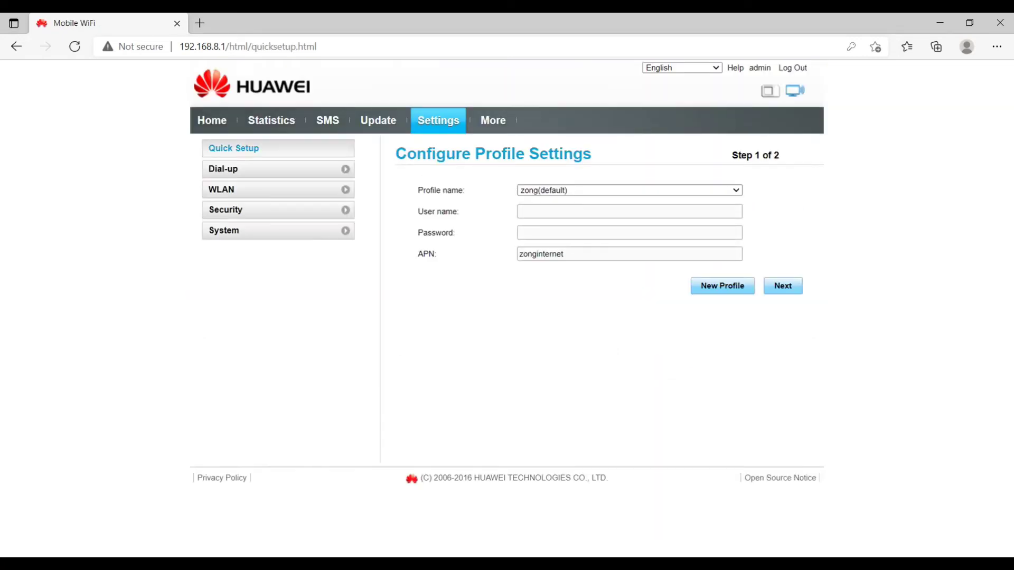
Step: Visit Dial-up's Profile Management and Mobile Network Settings, then WLAN Basic Settings
{"action": "left_click", "coordinate": [223, 169]}
{"action": "left_click", "coordinate": [246, 201]}
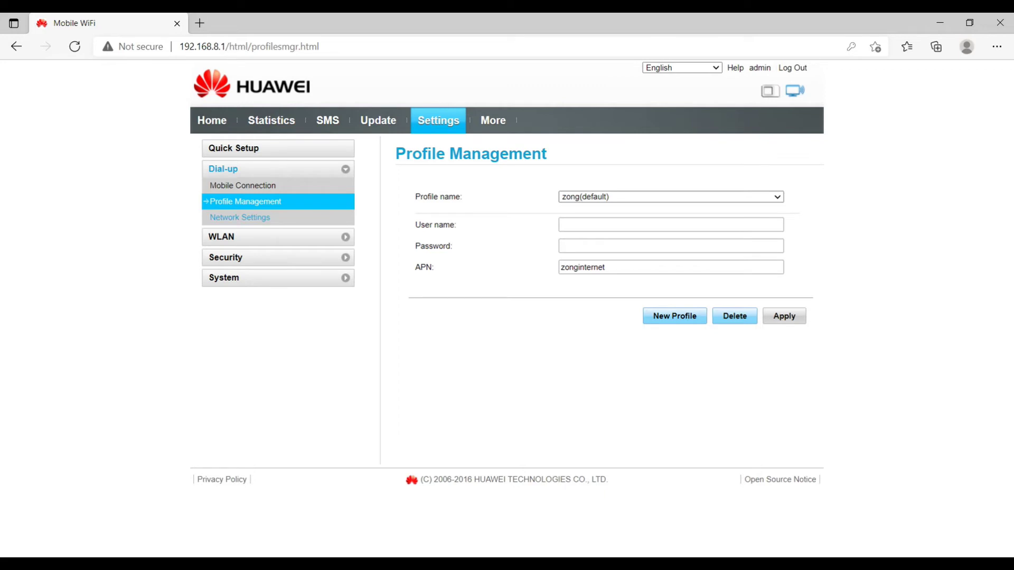
{"action": "left_click", "coordinate": [240, 217]}
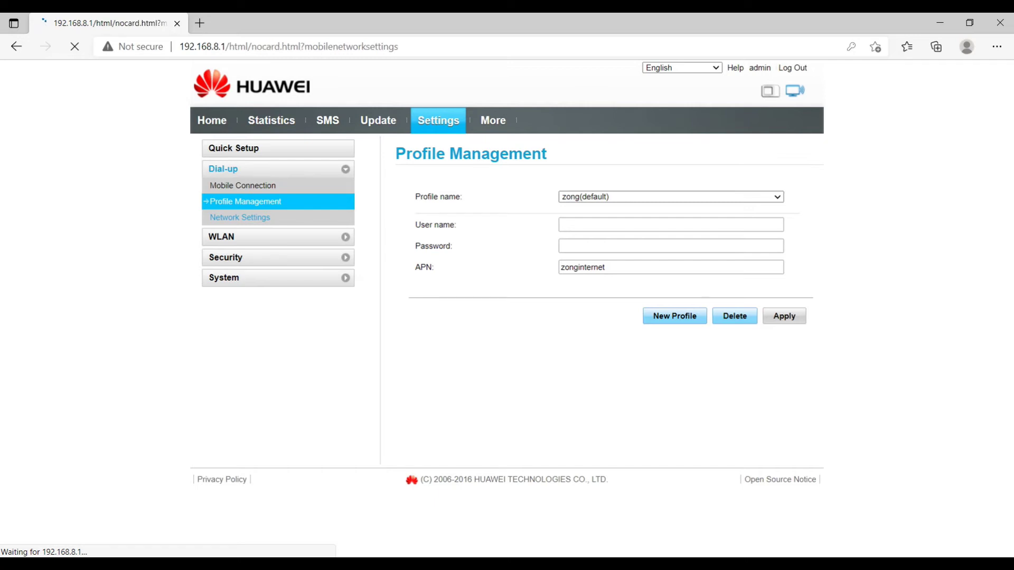
{"action": "left_click", "coordinate": [221, 189]}
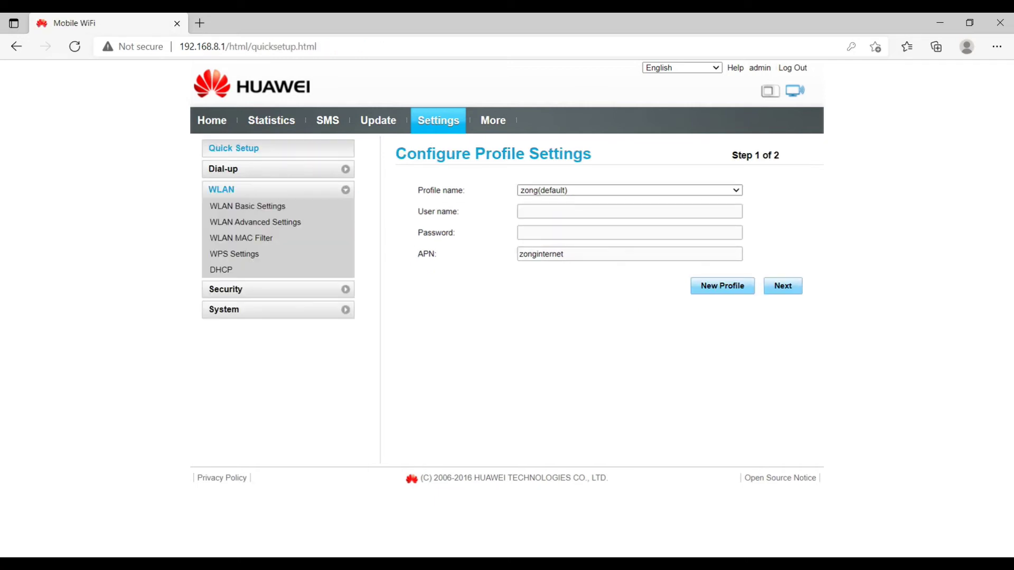
{"action": "left_click", "coordinate": [248, 206]}
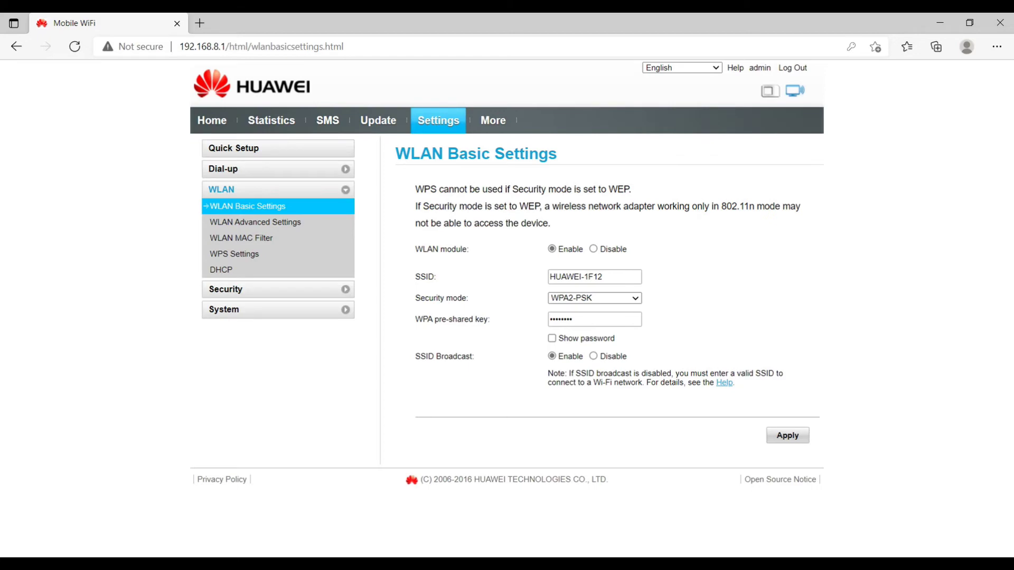
Step: Keep SSID HUAWEI-1F12 on WPA2-PSK, reveal the password, and disable SSID broadcast
{"action": "left_click_drag", "start_coordinate": [603, 277], "coordinate": [549, 276]}
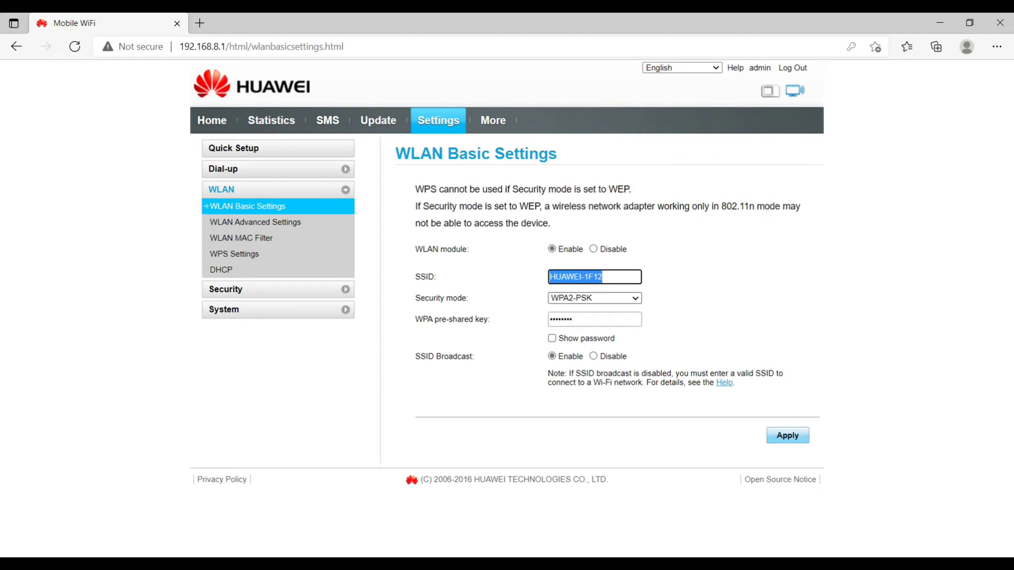
{"action": "left_click", "coordinate": [594, 298]}
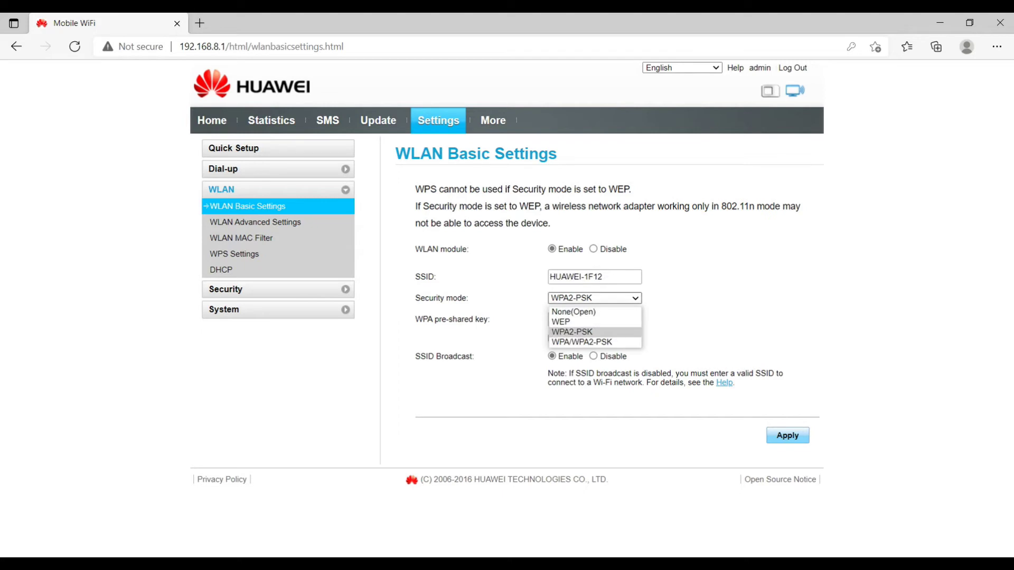
{"action": "key", "text": "Escape"}
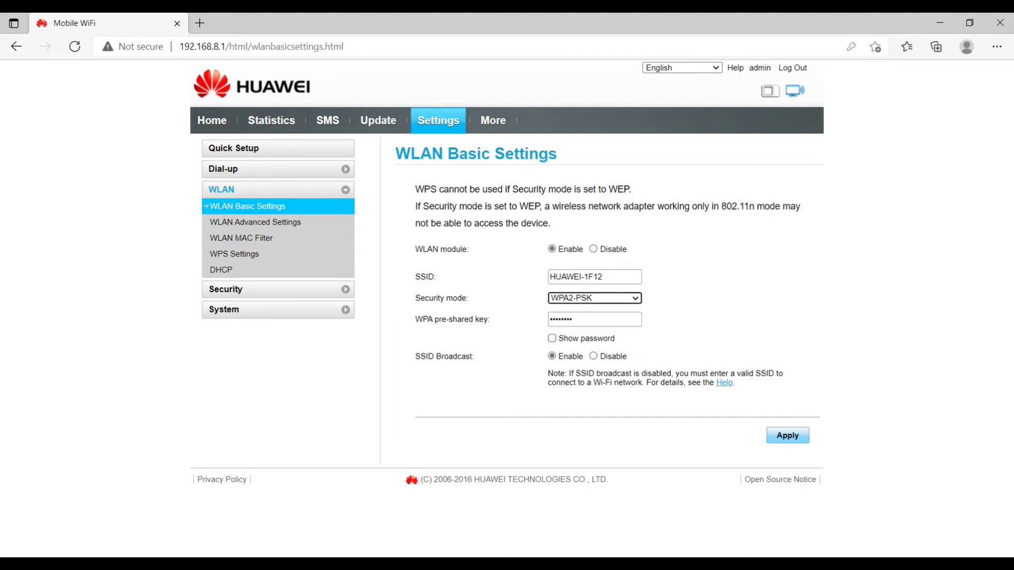
{"action": "left_click", "coordinate": [572, 319]}
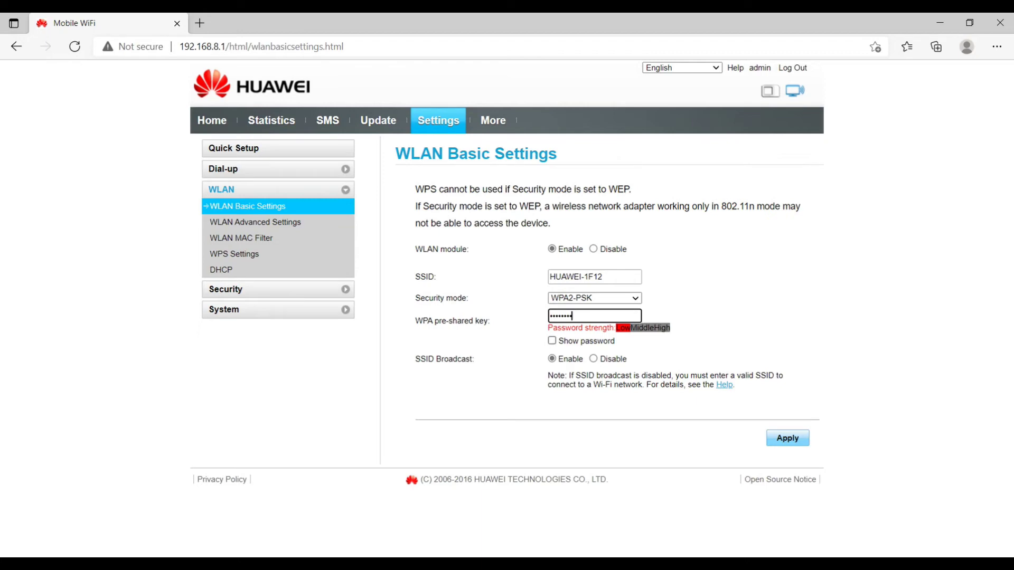
{"action": "left_click", "coordinate": [552, 338]}
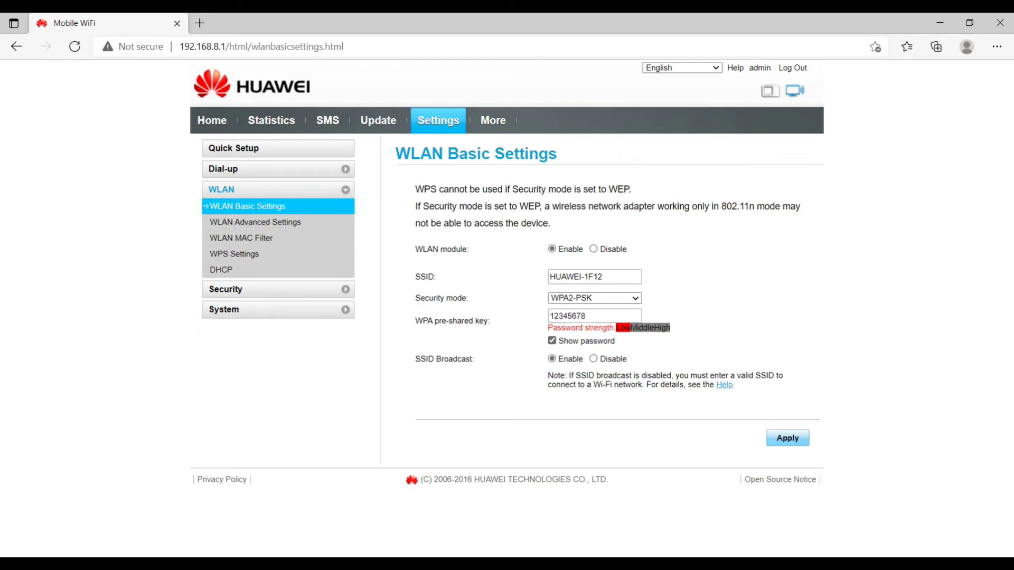
{"action": "left_click", "coordinate": [593, 358]}
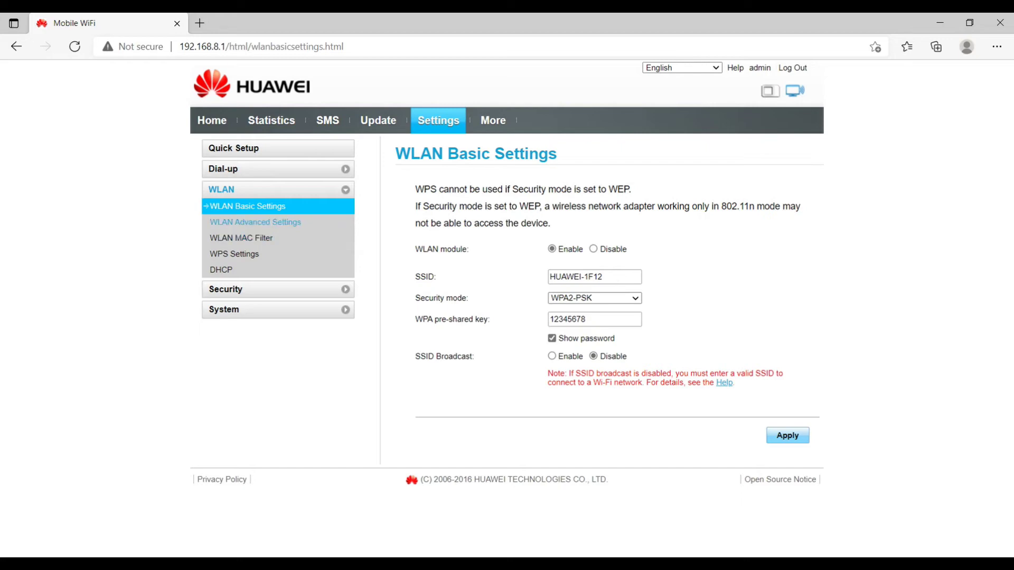
{"action": "left_click", "coordinate": [255, 222]}
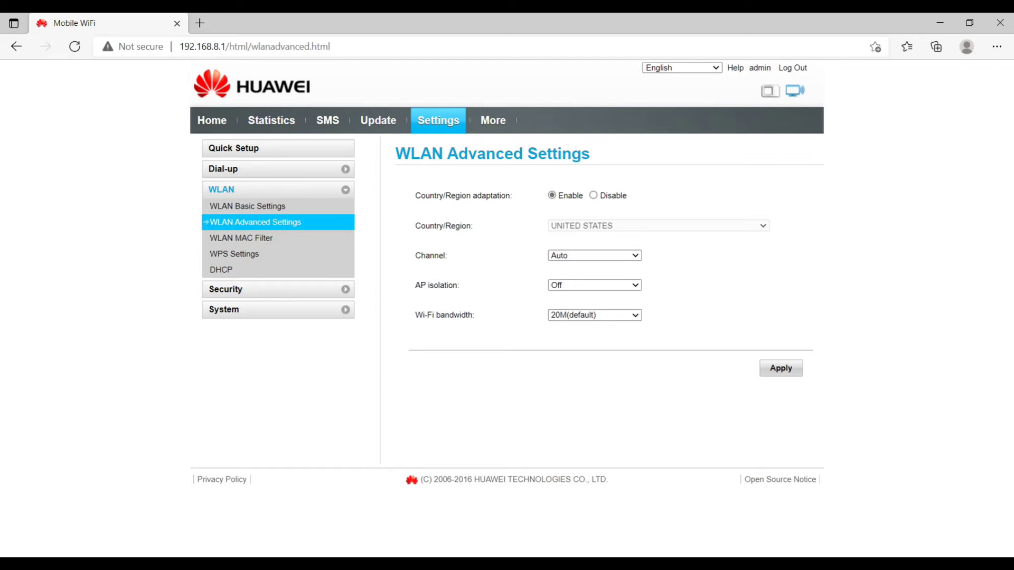
Step: Turn off automatic country/region adaptation and try the Allow MAC filter mode
{"action": "left_click", "coordinate": [593, 196]}
{"action": "left_click", "coordinate": [241, 237]}
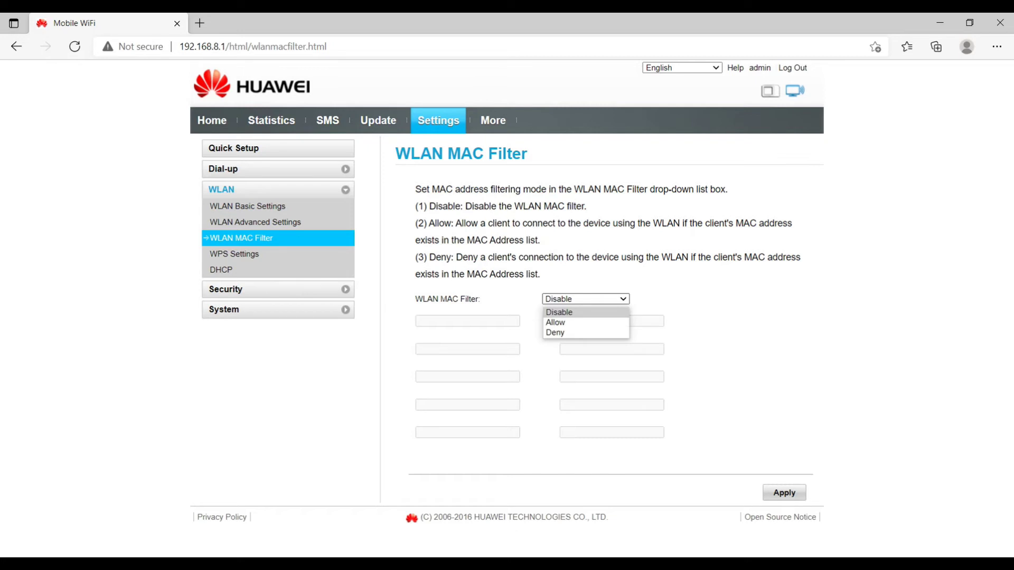
{"action": "key", "text": "Down"}
{"action": "key", "text": "Return"}
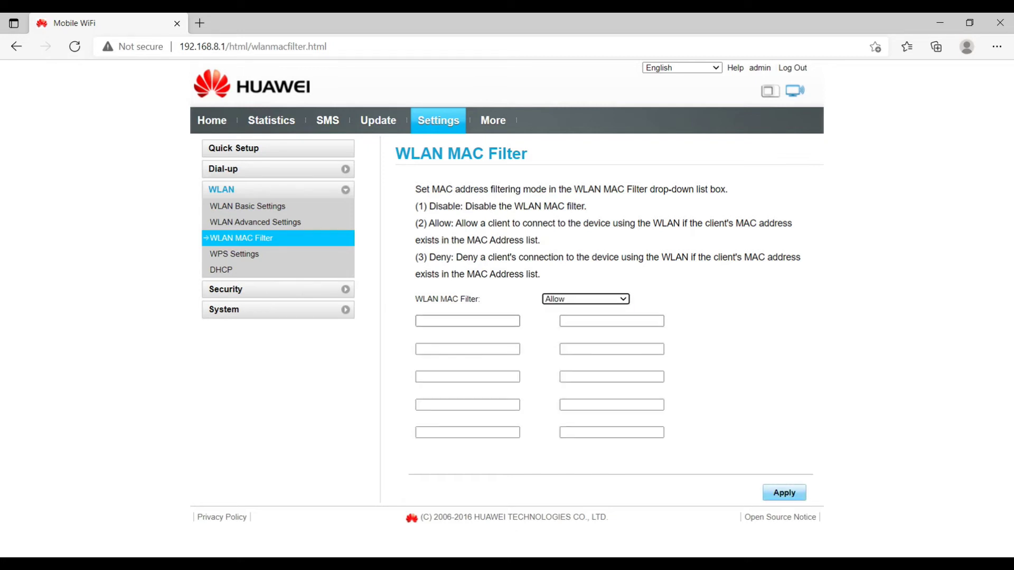
{"action": "key", "text": "Tab"}
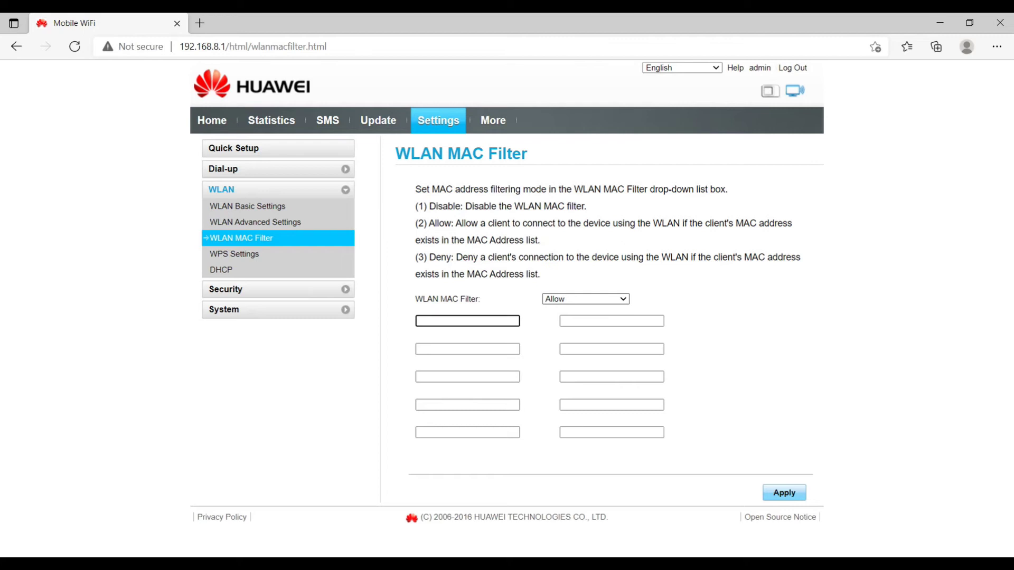
Step: Switch the MAC filter to Deny, then back to Disable, and open WPS Settings
{"action": "left_click", "coordinate": [585, 299]}
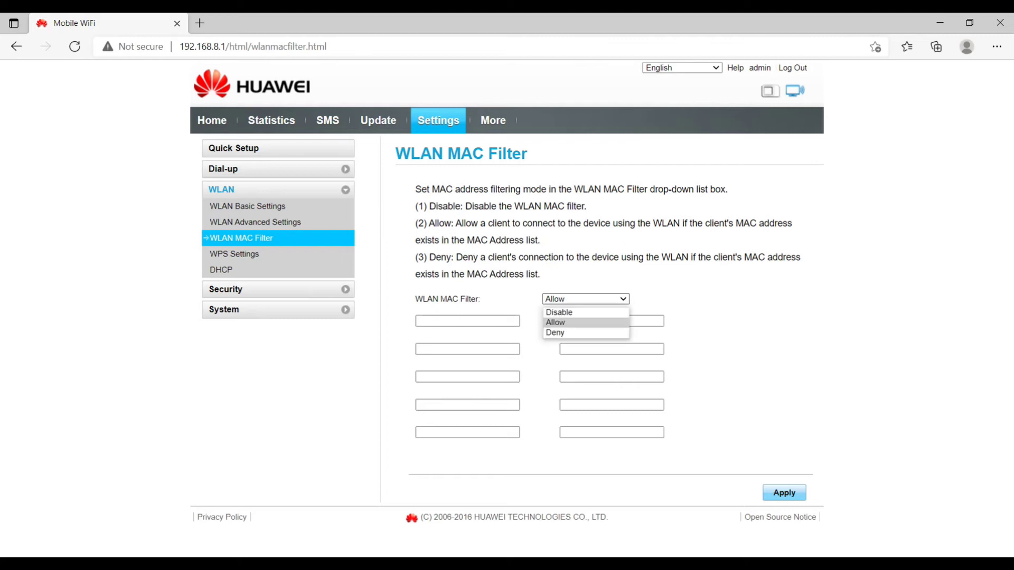
{"action": "key", "text": "Return"}
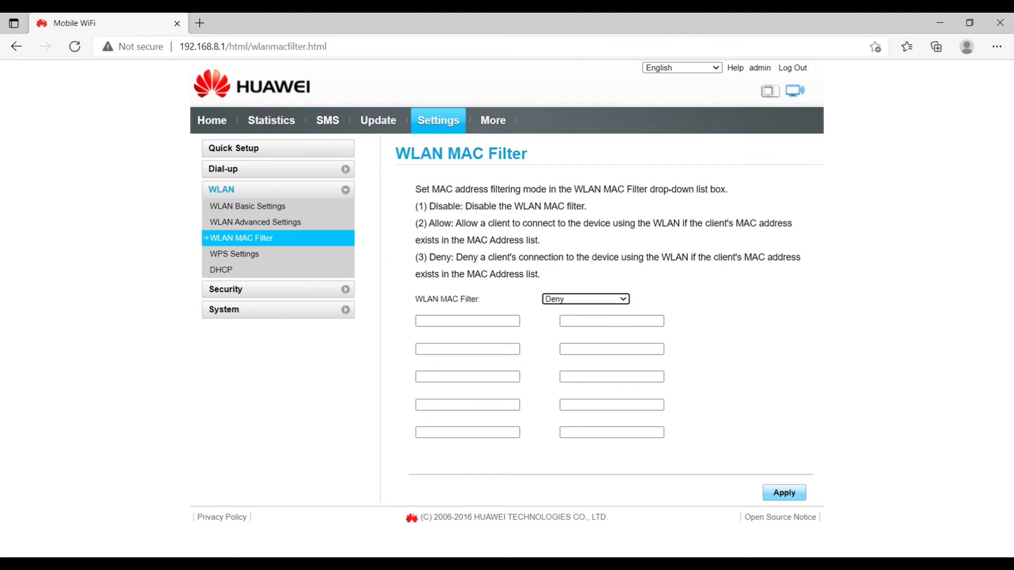
{"action": "left_click", "coordinate": [467, 321]}
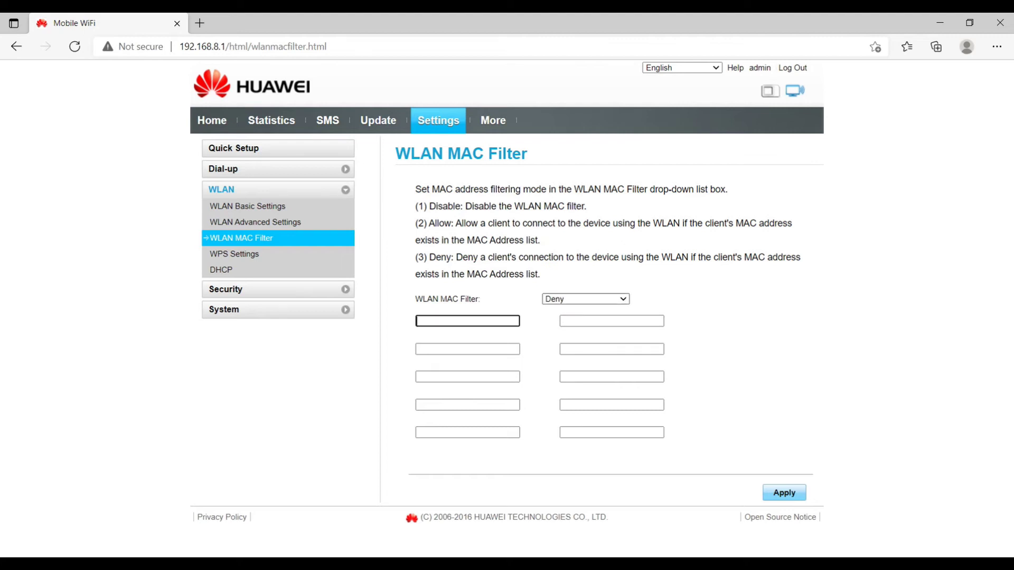
{"action": "left_click", "coordinate": [585, 299]}
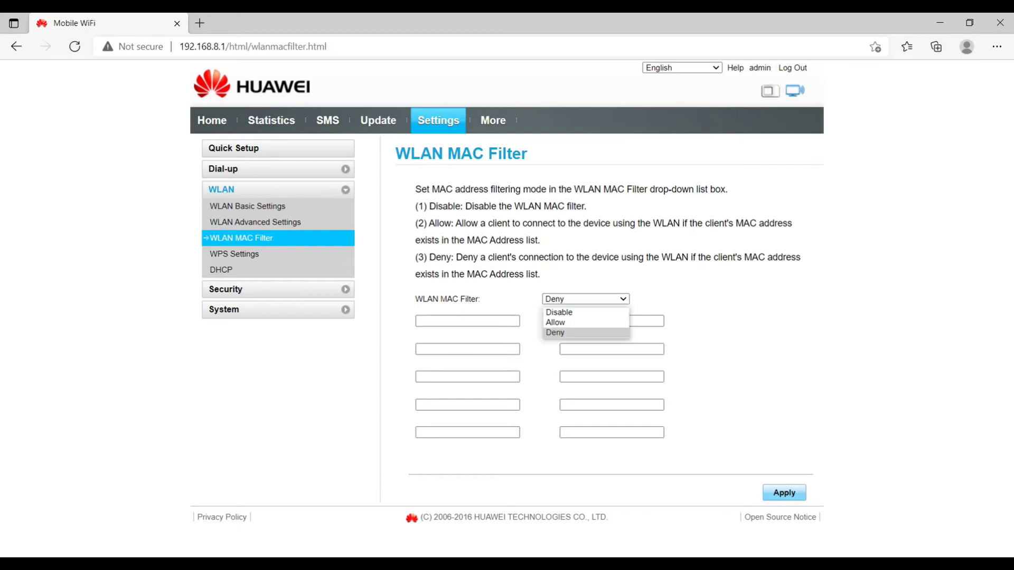
{"action": "key", "text": "Return"}
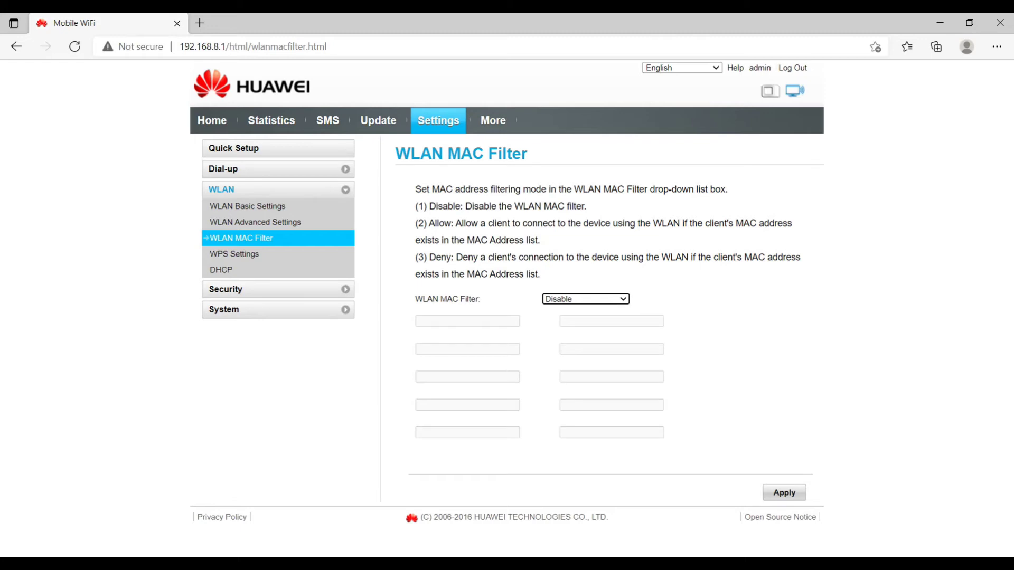
{"action": "left_click", "coordinate": [234, 254]}
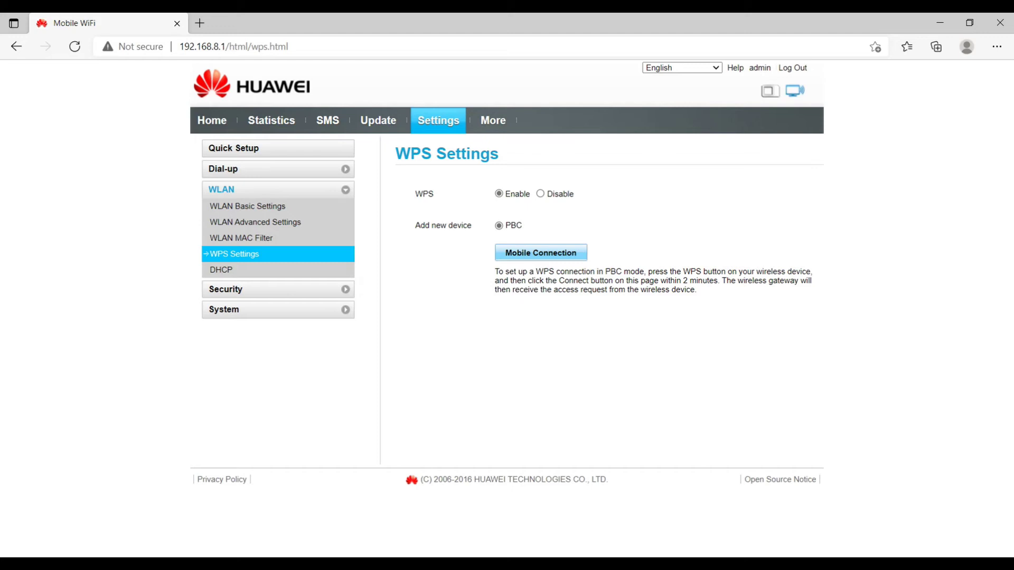
Step: On the DHCP page, check the router address and switch the DHCP server to Disable
{"action": "left_click", "coordinate": [221, 270]}
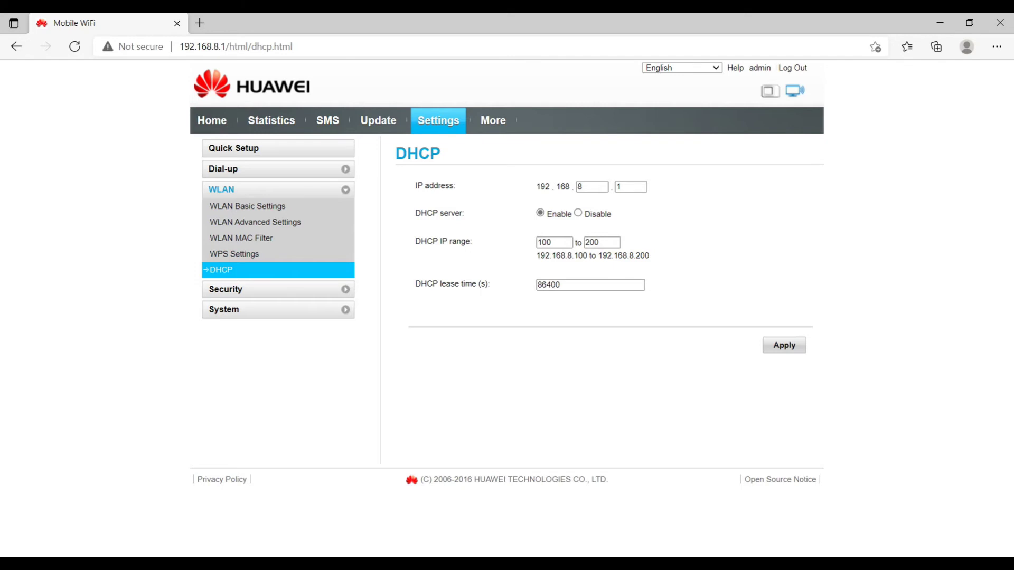
{"action": "double_click", "coordinate": [580, 187]}
{"action": "left_click", "coordinate": [578, 213]}
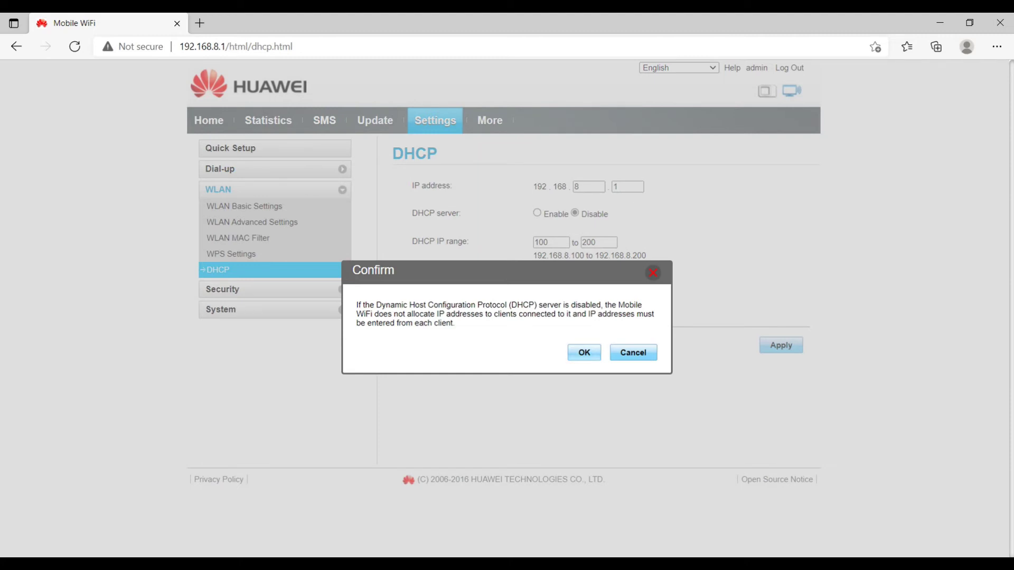
Step: Cancel disabling DHCP so the server stays enabled, then inspect the lease time
{"action": "left_click", "coordinate": [633, 353]}
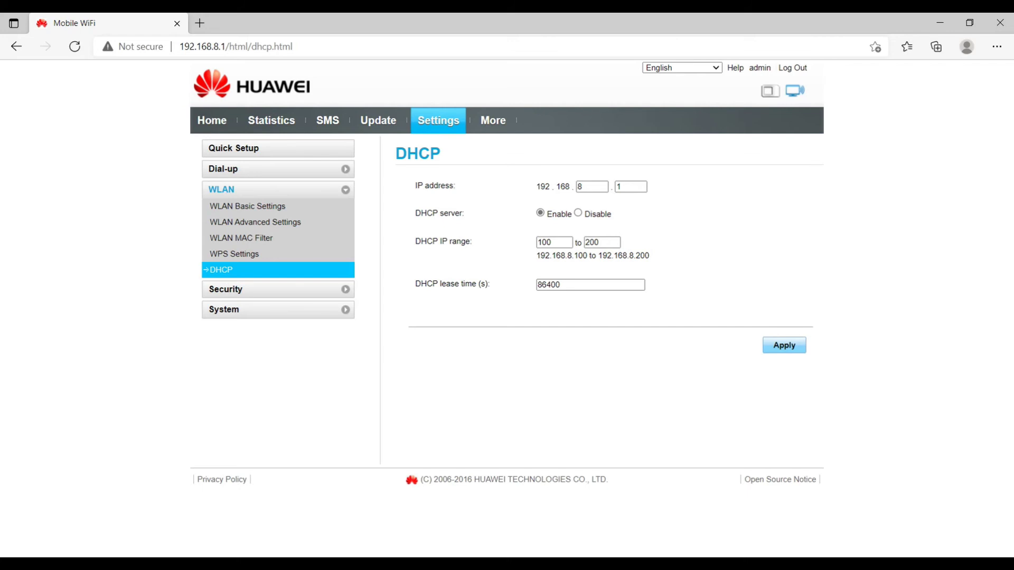
{"action": "double_click", "coordinate": [548, 284]}
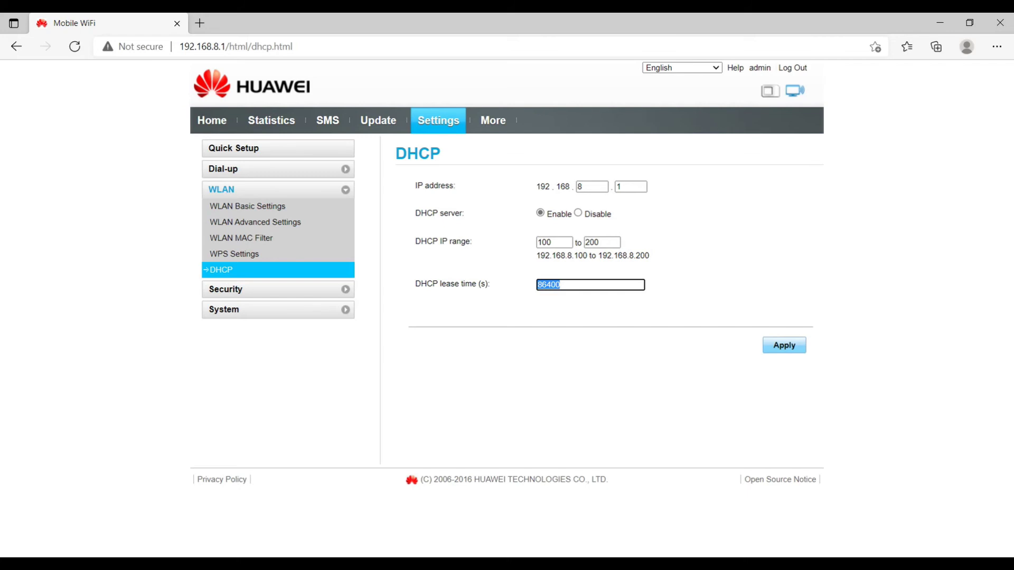
{"action": "left_click", "coordinate": [631, 186]}
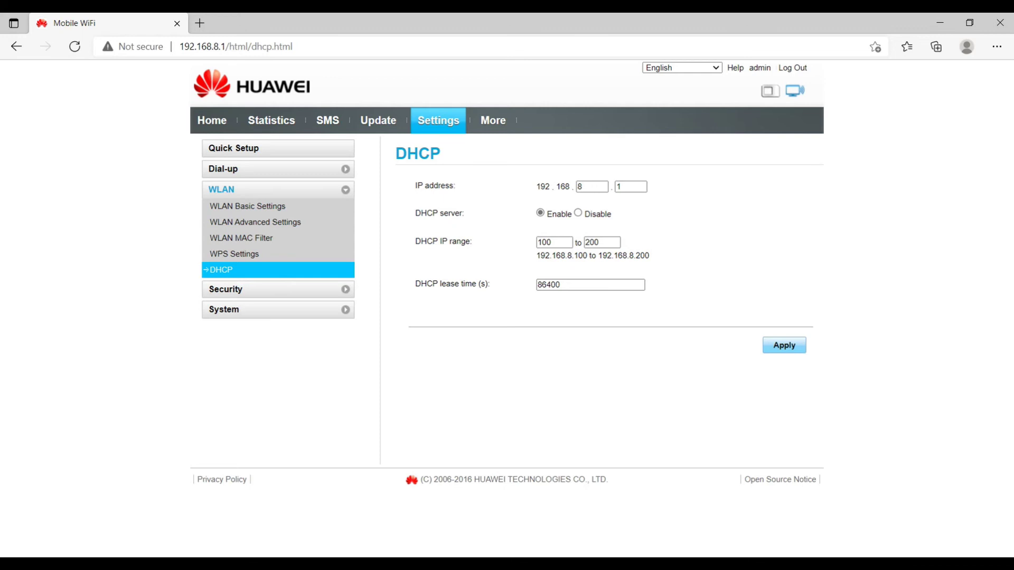
Step: Check the site's connection information, then expand the Security settings group
{"action": "left_click_drag", "start_coordinate": [227, 47], "coordinate": [179, 46]}
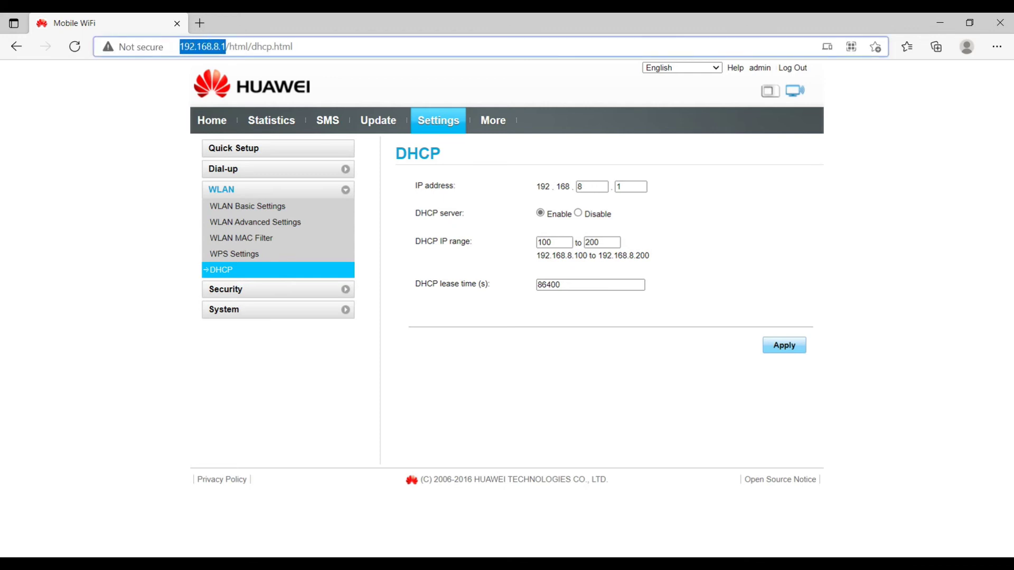
{"action": "left_click", "coordinate": [134, 46]}
{"action": "key", "text": "Escape"}
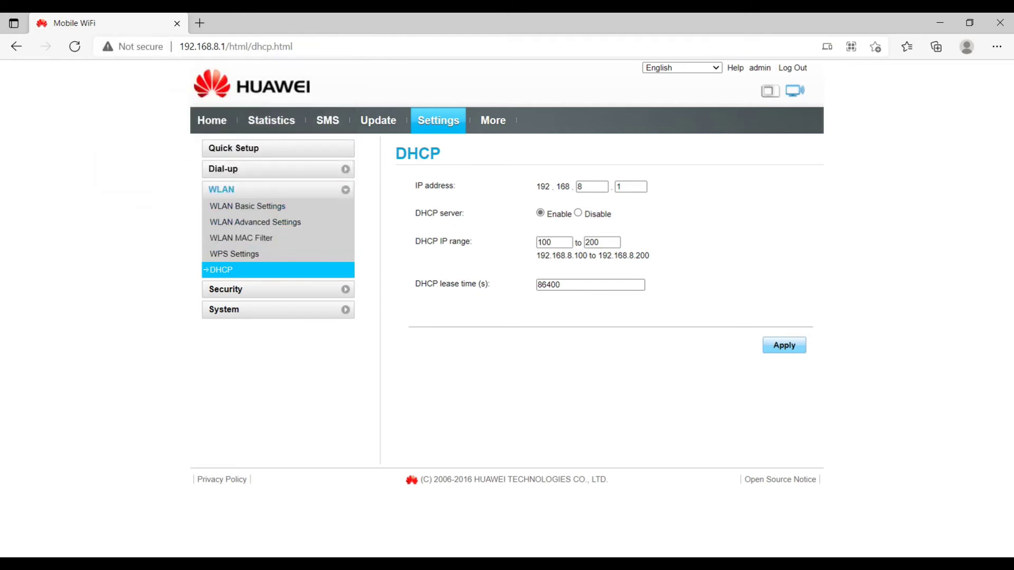
{"action": "left_click", "coordinate": [243, 290]}
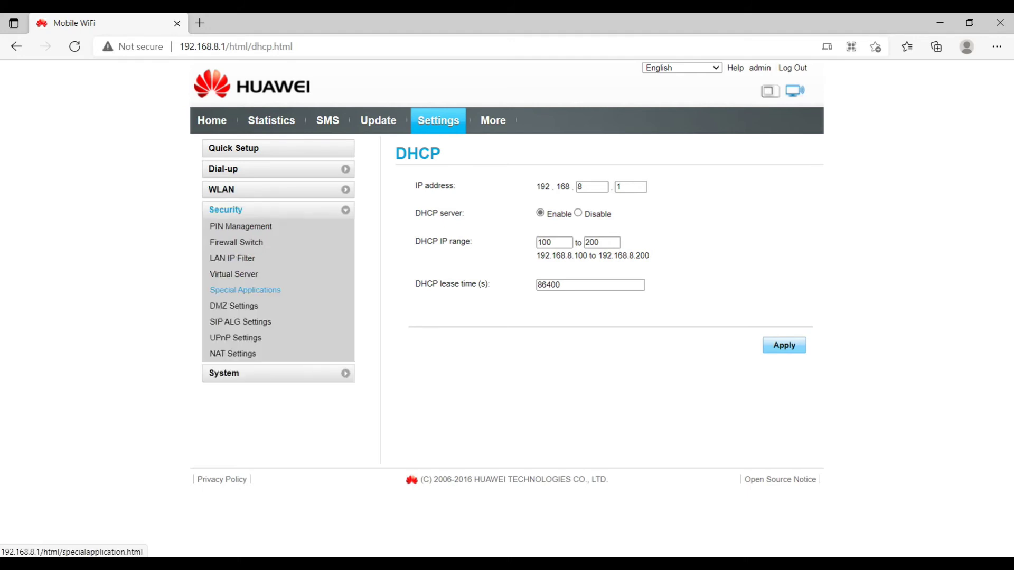
Step: Pass from the PIN management page to the Security > Firewall Switch page
{"action": "left_click", "coordinate": [241, 226]}
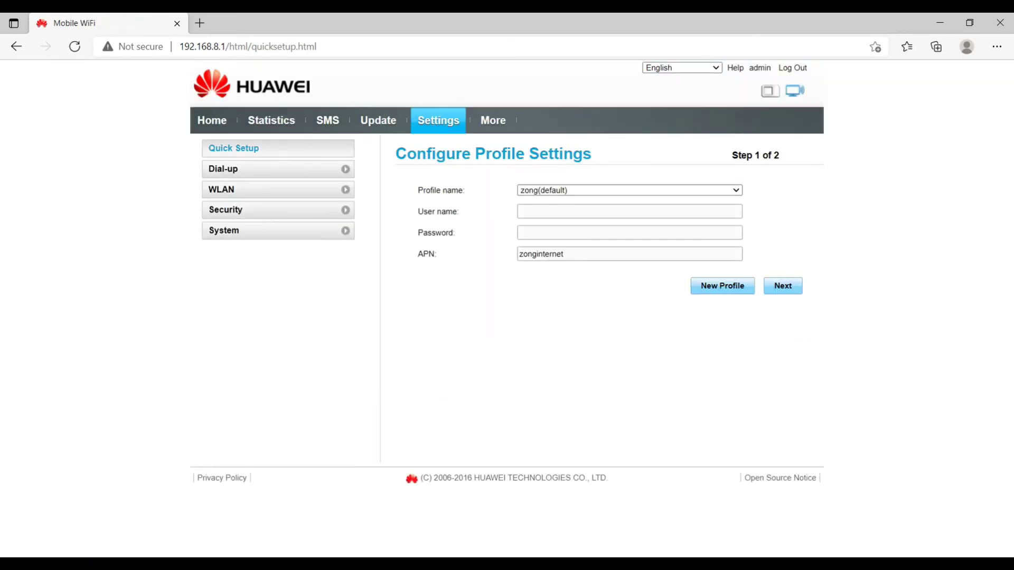
{"action": "left_click", "coordinate": [226, 210]}
{"action": "left_click", "coordinate": [236, 242]}
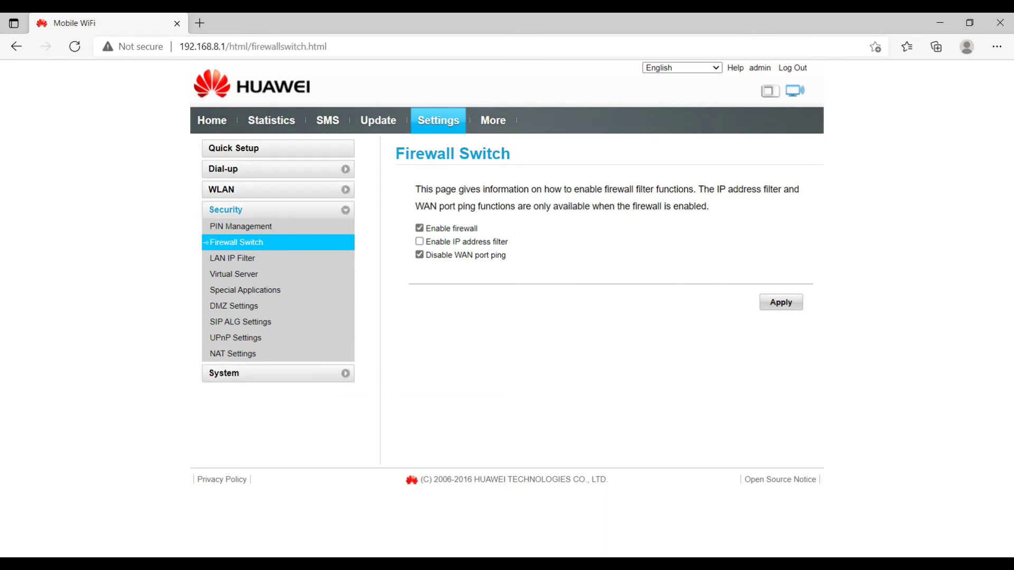
Step: Turn on the IP address filter, save it, and view the empty LAN IP Filter list
{"action": "left_click", "coordinate": [419, 241]}
{"action": "left_click", "coordinate": [419, 241]}
{"action": "left_click", "coordinate": [419, 241]}
{"action": "left_click", "coordinate": [781, 302]}
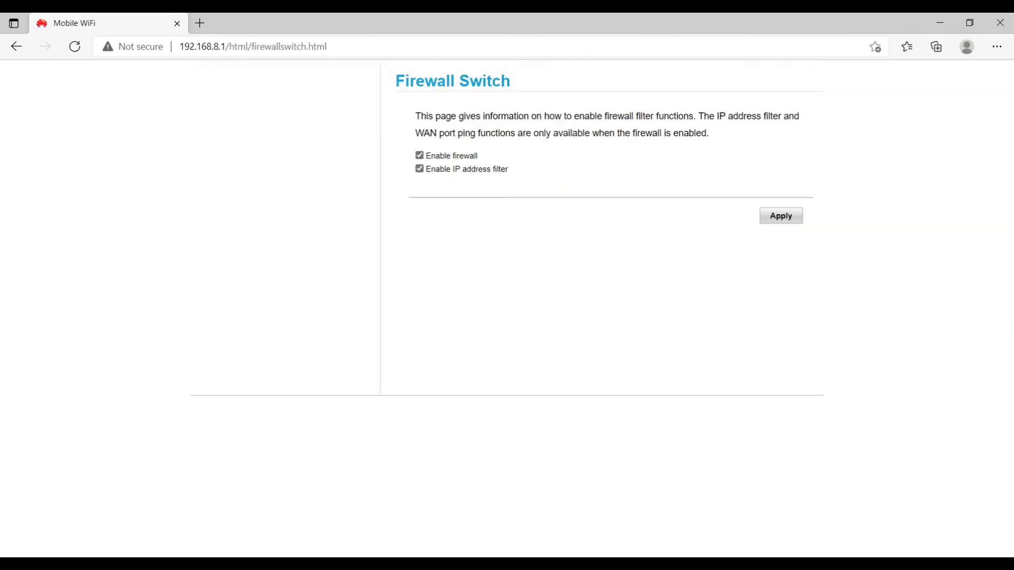
{"action": "left_click", "coordinate": [243, 258]}
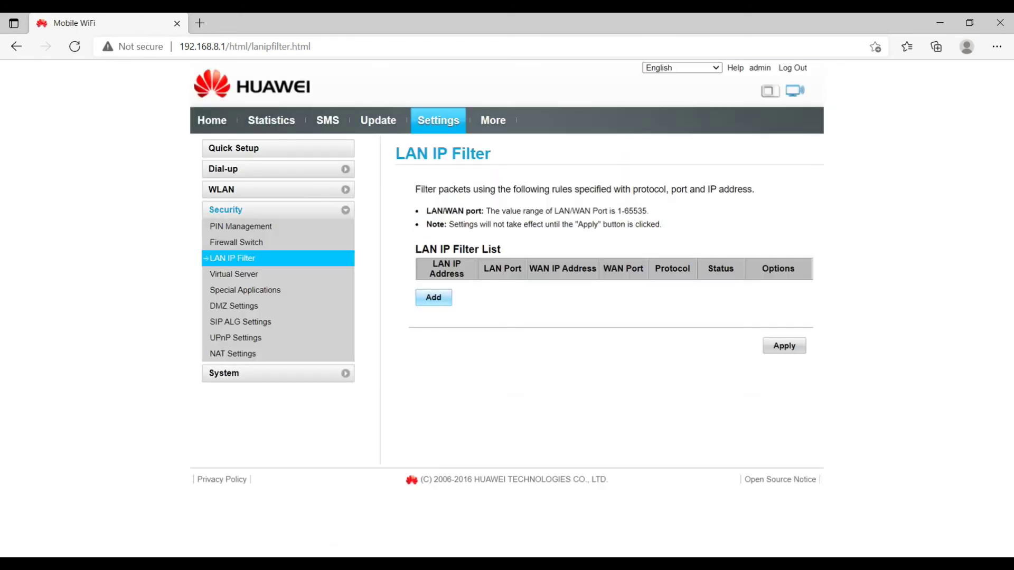
Step: Add a LAN IP filter row left at TCP/UDP and Off, then move to Virtual Server
{"action": "left_click", "coordinate": [433, 297]}
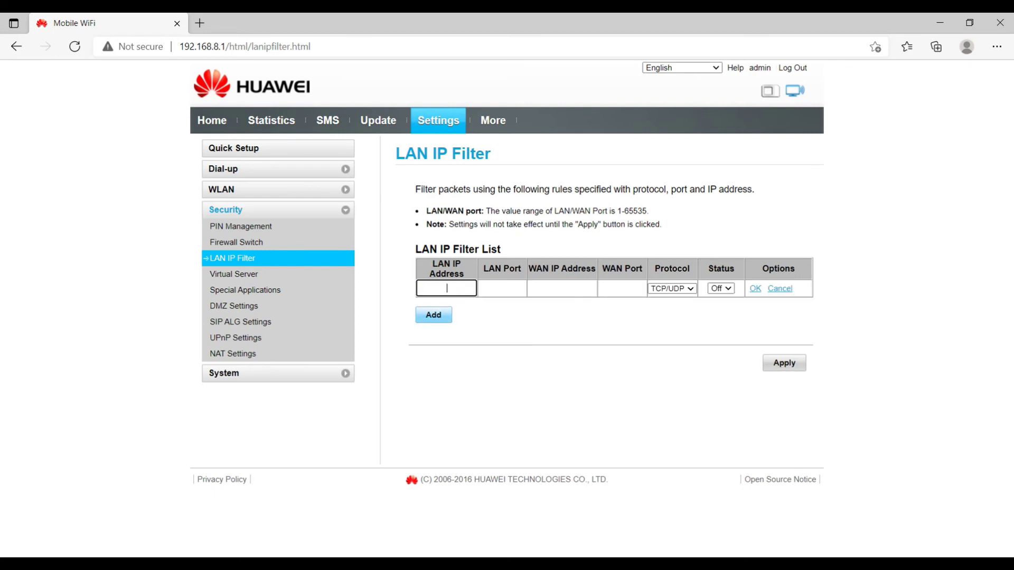
{"action": "left_click", "coordinate": [501, 288]}
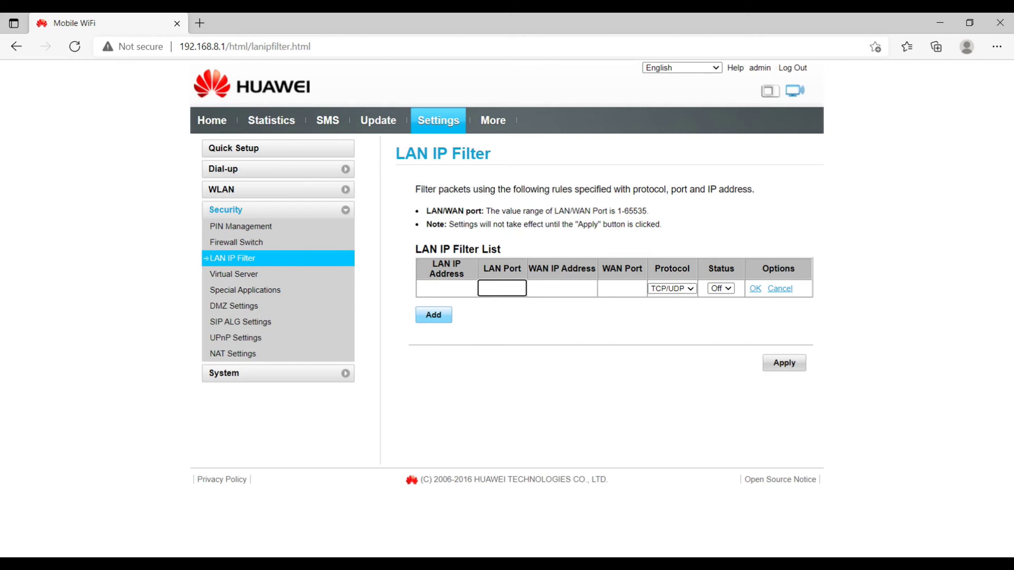
{"action": "left_click", "coordinate": [562, 288]}
{"action": "left_click", "coordinate": [622, 289]}
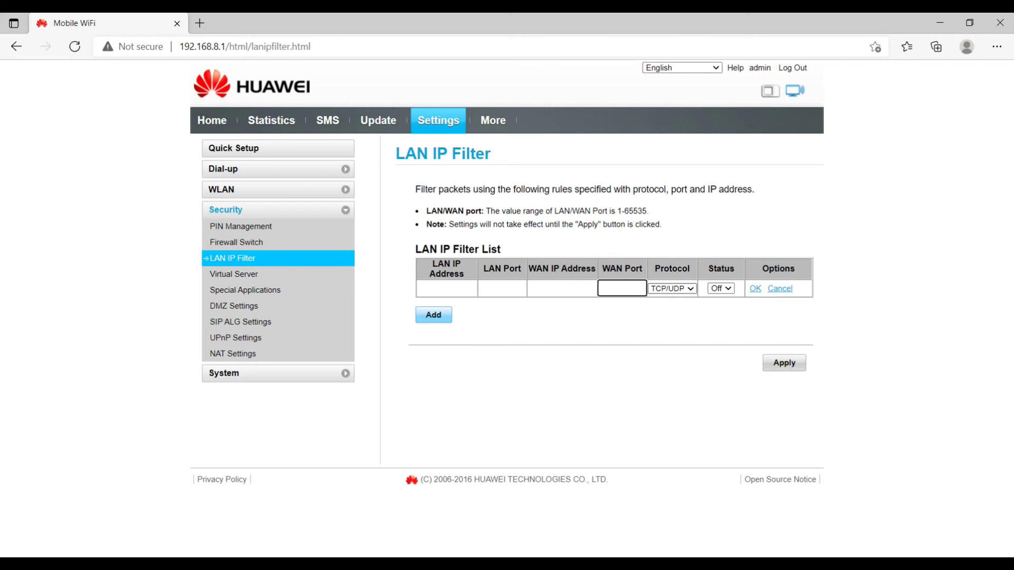
{"action": "left_click", "coordinate": [671, 288]}
{"action": "left_click", "coordinate": [668, 301]}
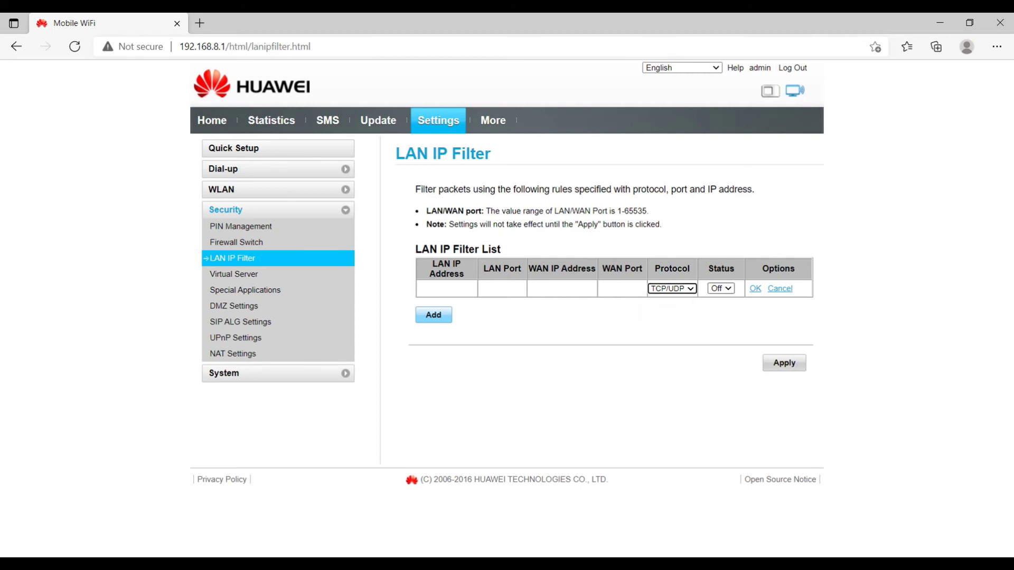
{"action": "left_click", "coordinate": [721, 288]}
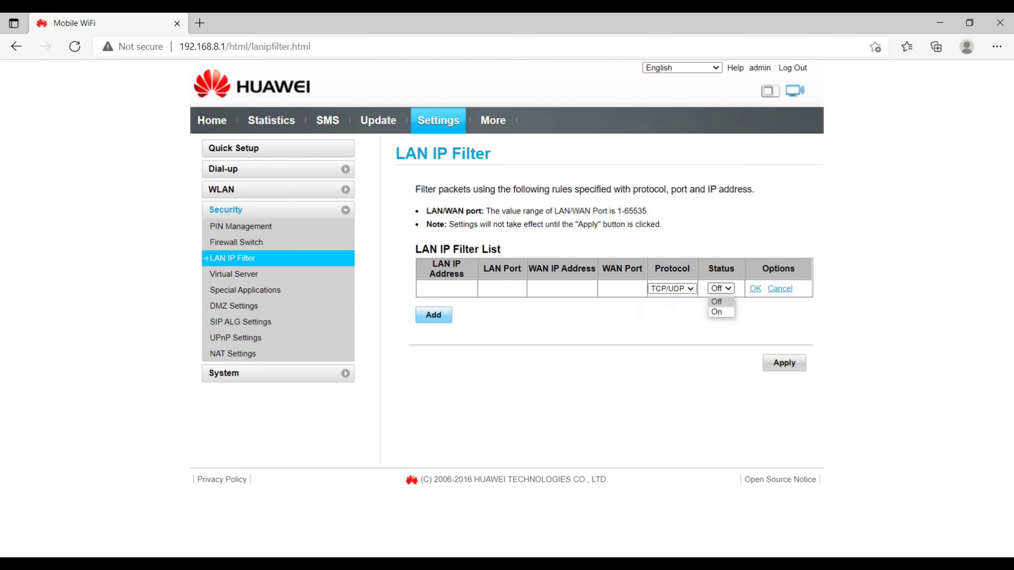
{"action": "key", "text": "Escape"}
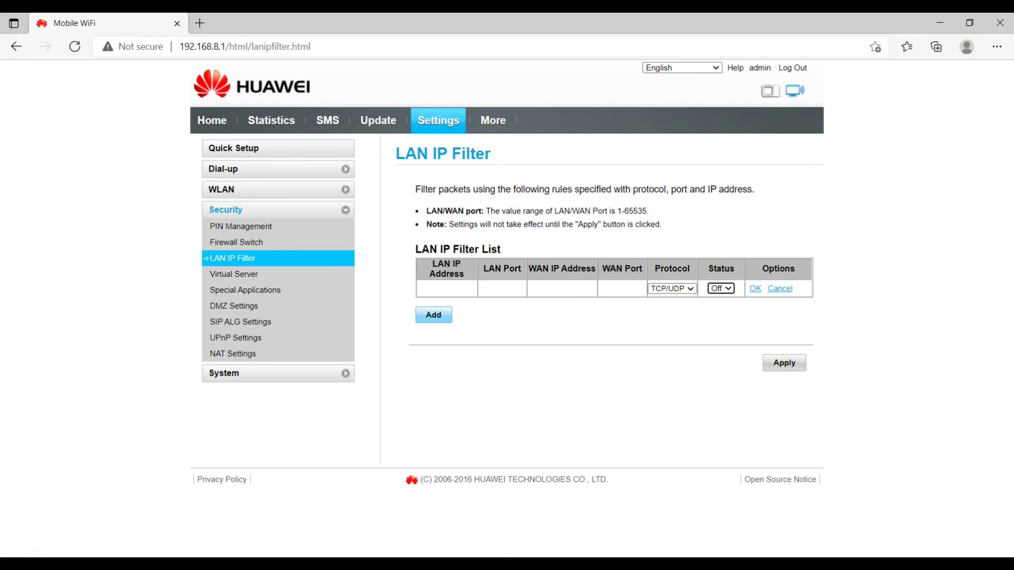
{"action": "left_click", "coordinate": [233, 274]}
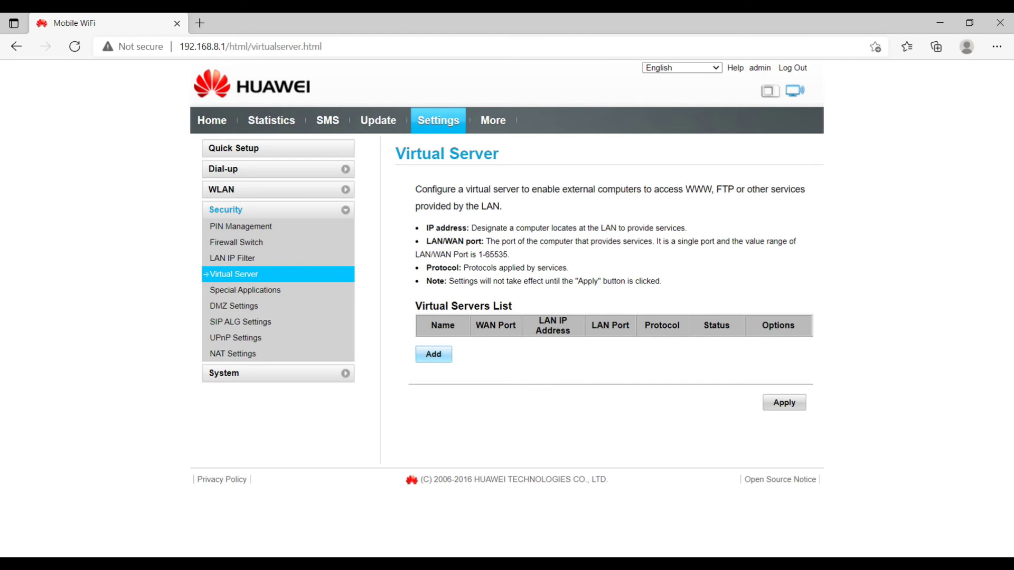
Step: Add a blank virtual server row with protocol TCP/UDP and status On, then go to Special Applications
{"action": "left_click", "coordinate": [433, 354]}
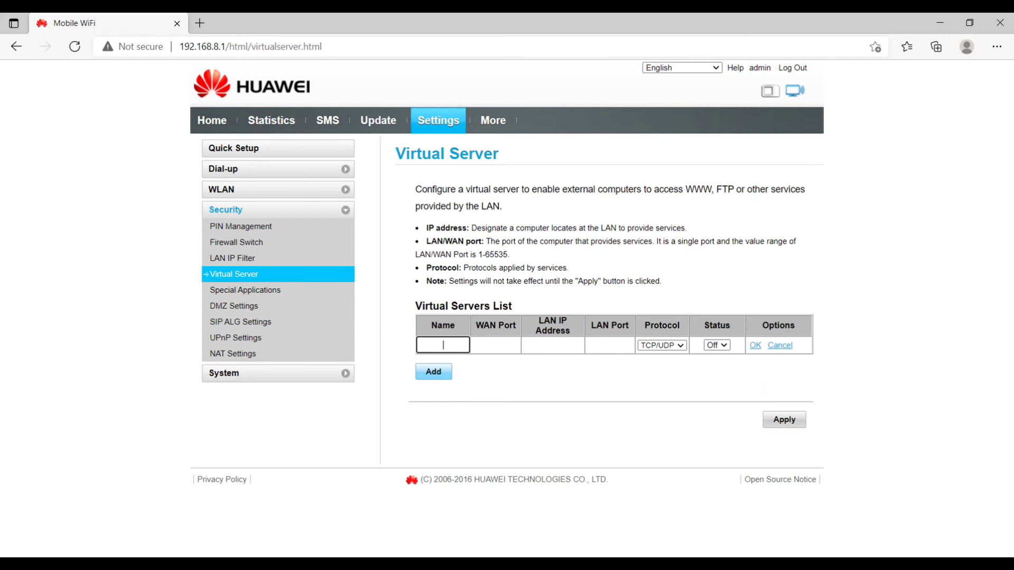
{"action": "left_click", "coordinate": [495, 345]}
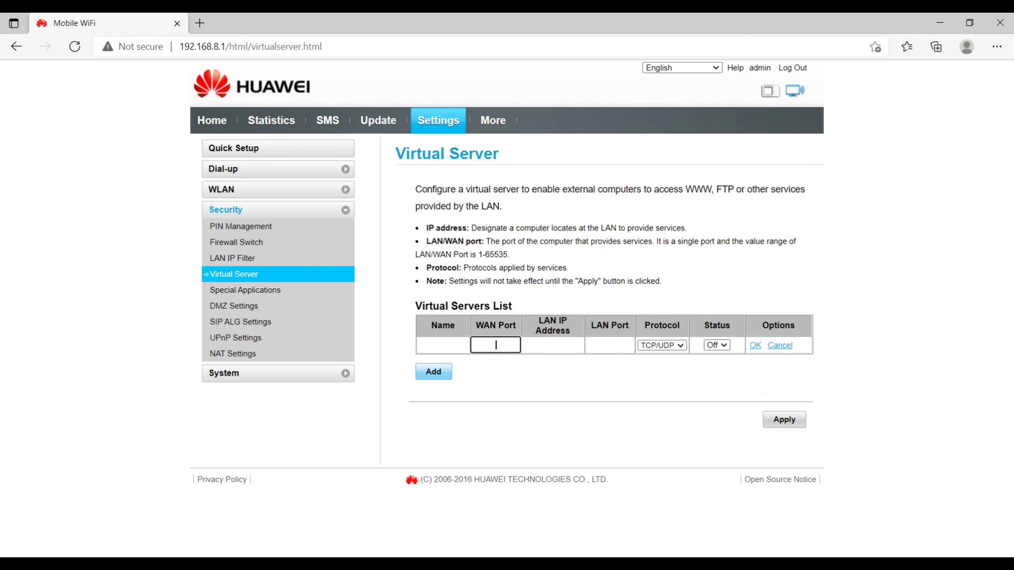
{"action": "left_click", "coordinate": [552, 345]}
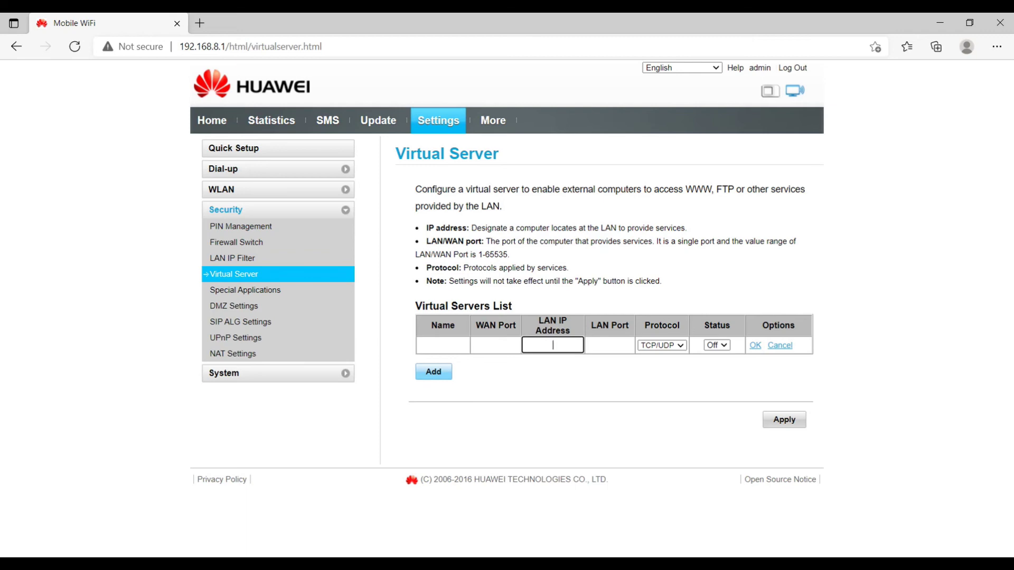
{"action": "left_click", "coordinate": [609, 344]}
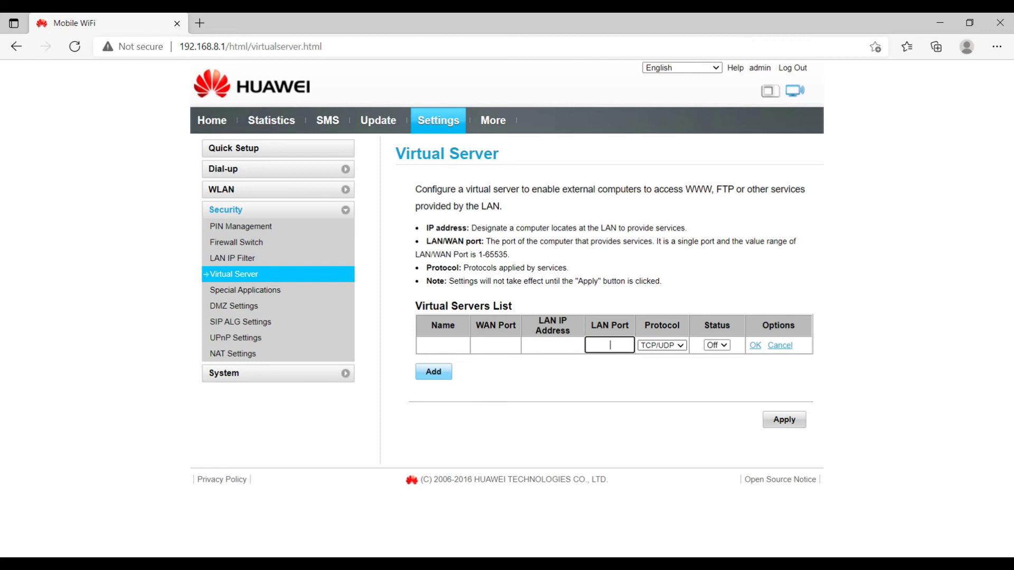
{"action": "left_click", "coordinate": [662, 344]}
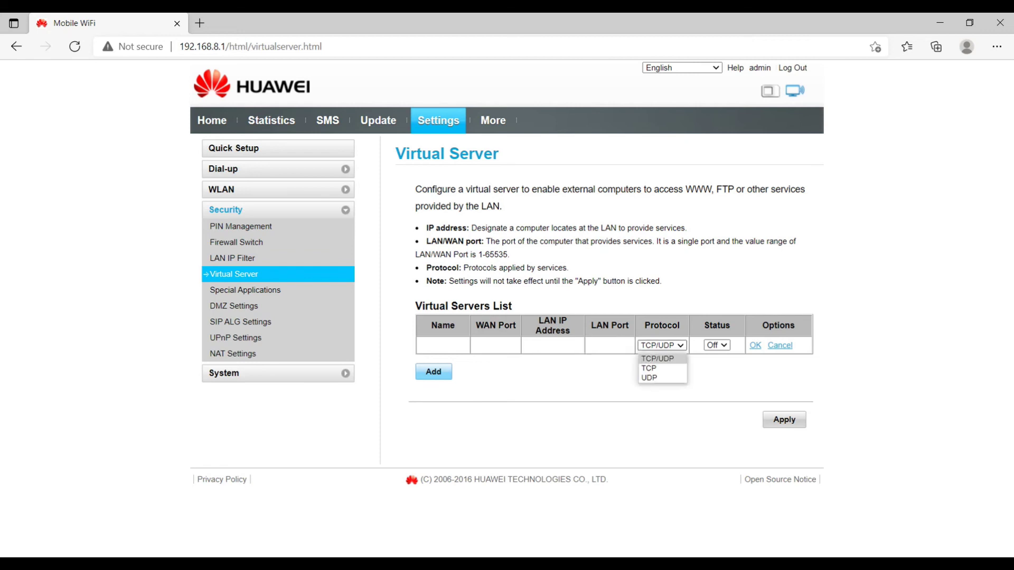
{"action": "left_click", "coordinate": [658, 358]}
{"action": "left_click", "coordinate": [716, 345]}
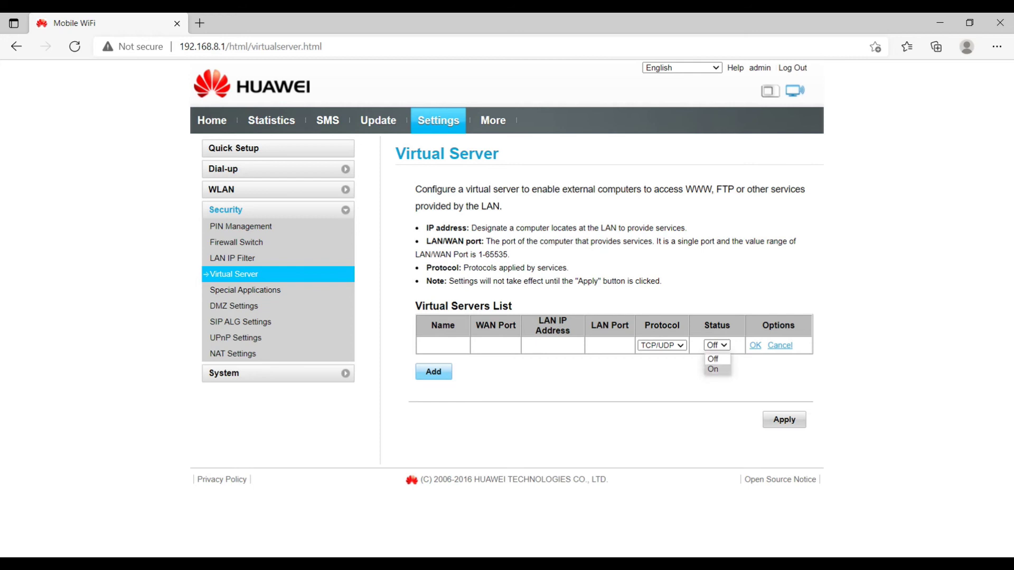
{"action": "left_click", "coordinate": [713, 369]}
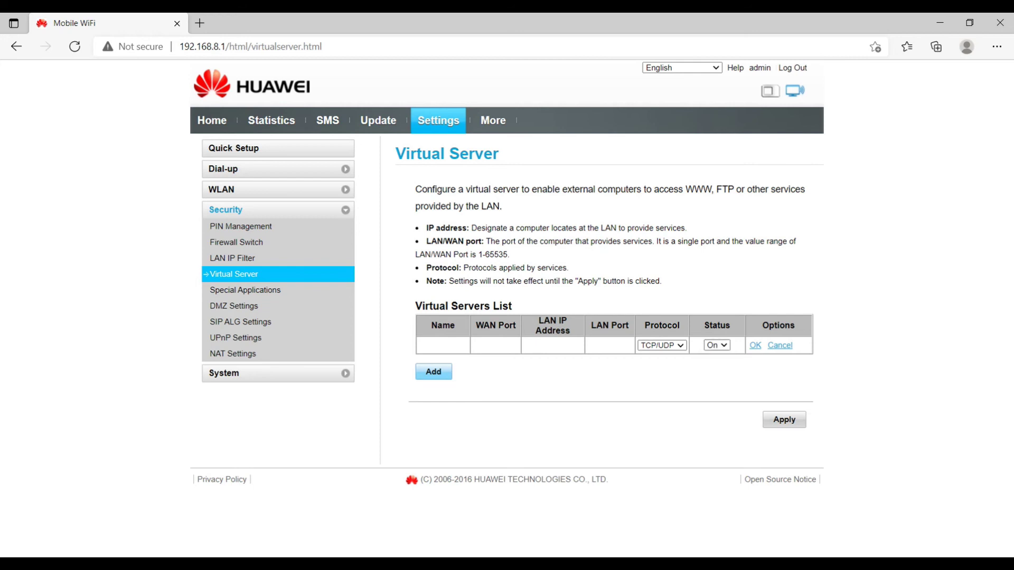
{"action": "left_click", "coordinate": [245, 290]}
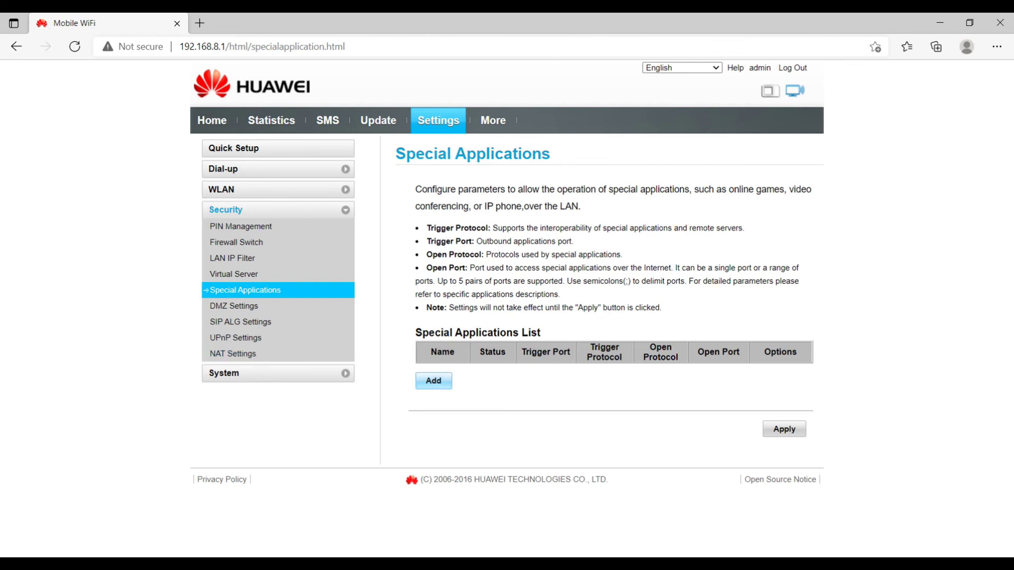
Step: Add a special application entry set to On, step through its trigger and protocol fields, then open DMZ Settings
{"action": "left_click", "coordinate": [433, 381]}
{"action": "left_click", "coordinate": [491, 371]}
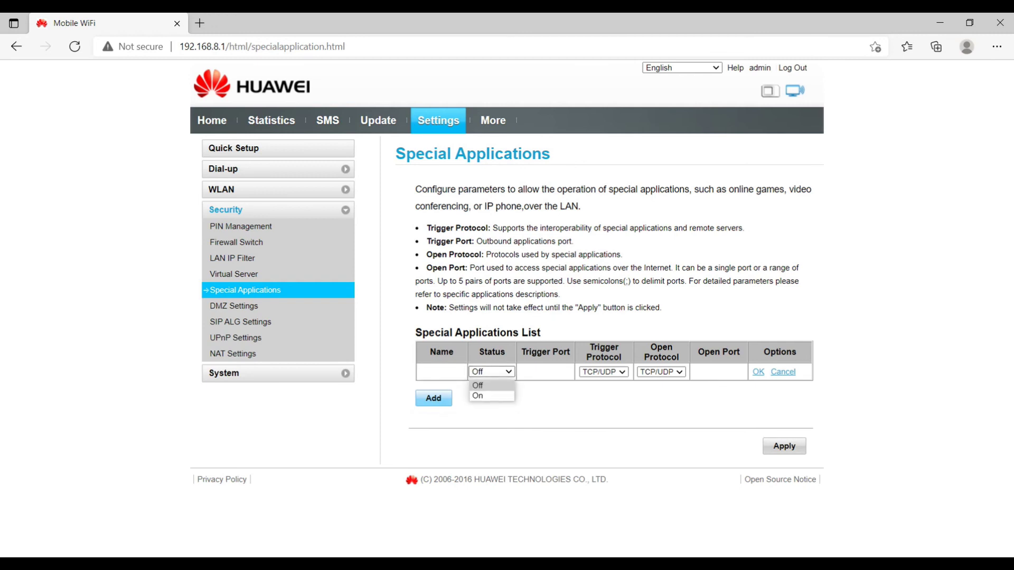
{"action": "key", "text": "Down"}
{"action": "key", "text": "Return"}
{"action": "key", "text": "Tab"}
{"action": "key", "text": "Tab"}
{"action": "key", "text": "alt+Down"}
{"action": "key", "text": "Tab"}
{"action": "key", "text": "alt+Down"}
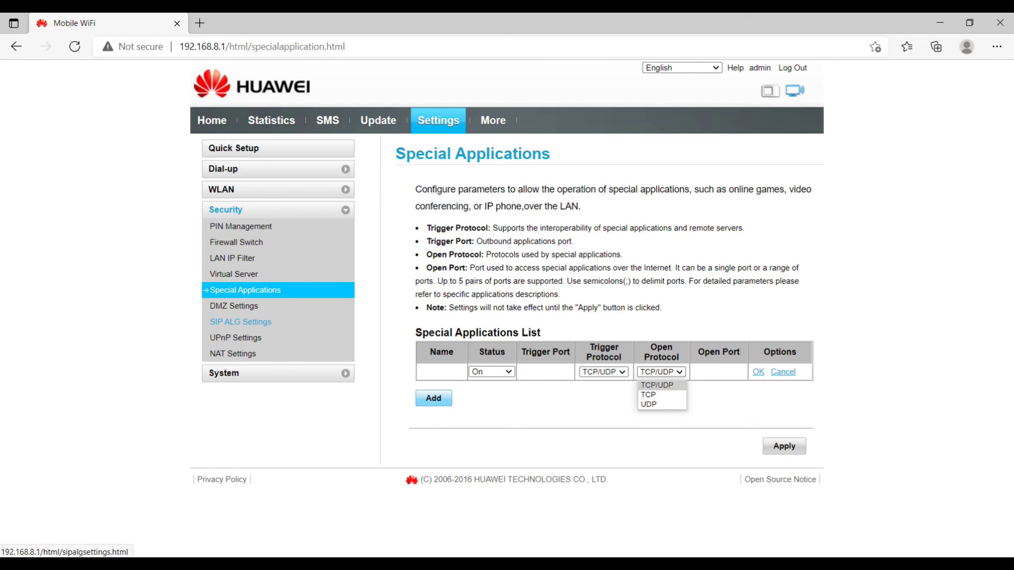
{"action": "left_click", "coordinate": [233, 306]}
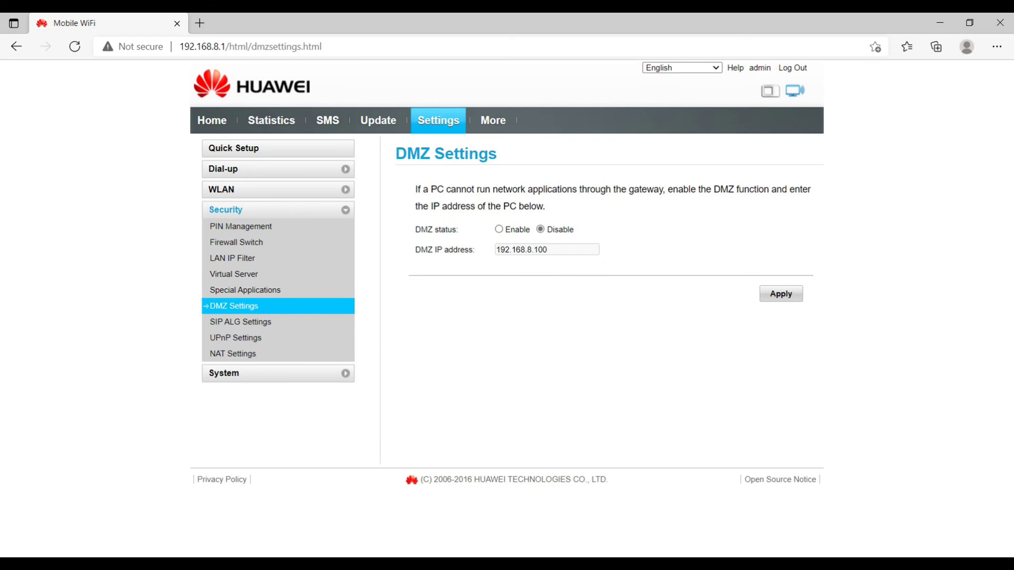
Step: Enable DMZ for 192.168.8.100, then move on to the SIP ALG Settings page
{"action": "left_click", "coordinate": [498, 230]}
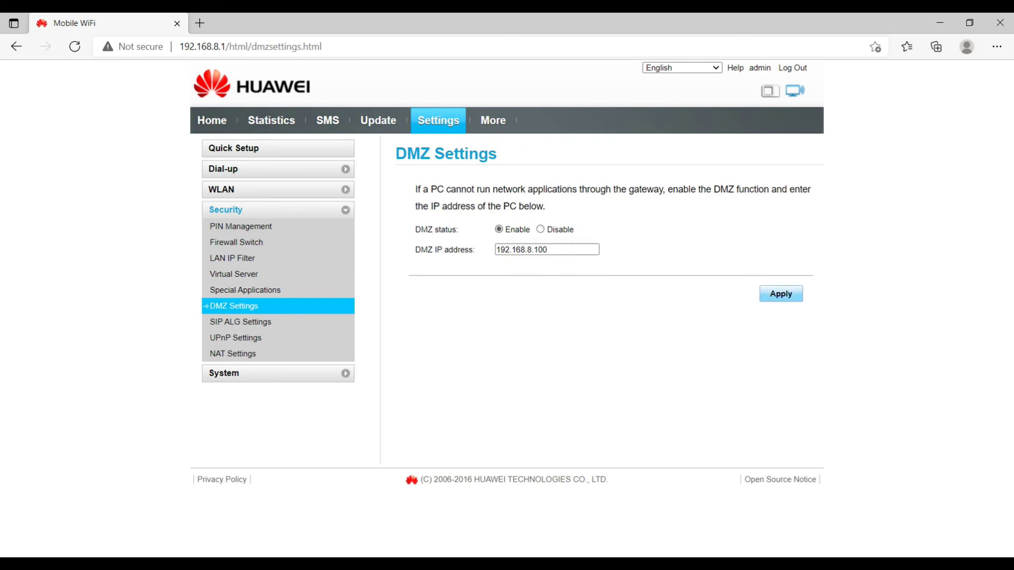
{"action": "left_click", "coordinate": [547, 249]}
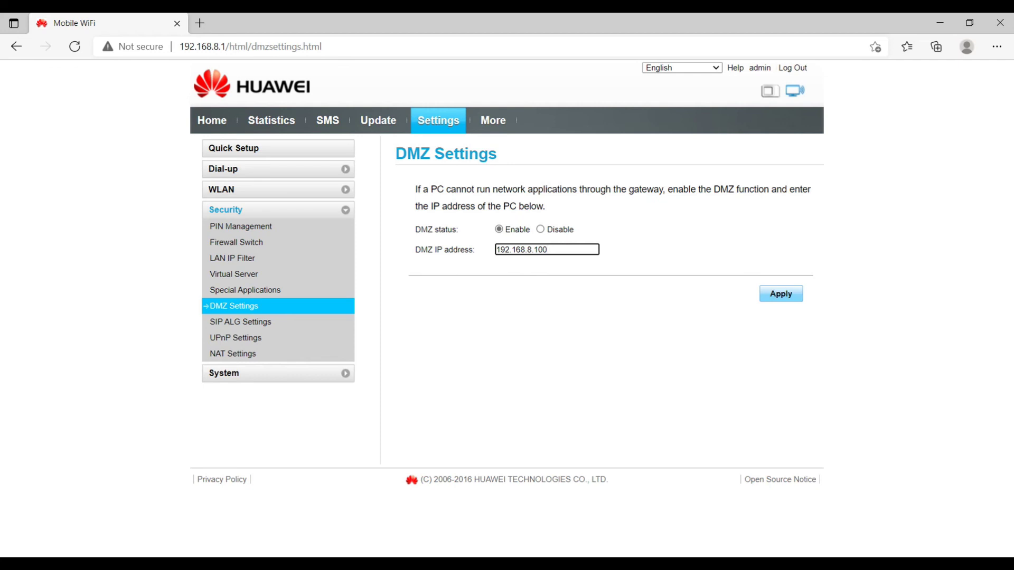
{"action": "key", "text": "shift+Left"}
{"action": "key", "text": "shift+Left"}
{"action": "key", "text": "shift+Left"}
{"action": "key", "text": "shift+Left"}
{"action": "key", "text": "shift+Left"}
{"action": "key", "text": "shift+Left"}
{"action": "key", "text": "shift+Left"}
{"action": "key", "text": "shift+Left"}
{"action": "key", "text": "shift+Left"}
{"action": "key", "text": "shift+Left"}
{"action": "key", "text": "shift+Left"}
{"action": "key", "text": "shift+Left"}
{"action": "key", "text": "shift+Left"}
{"action": "key", "text": "Tab"}
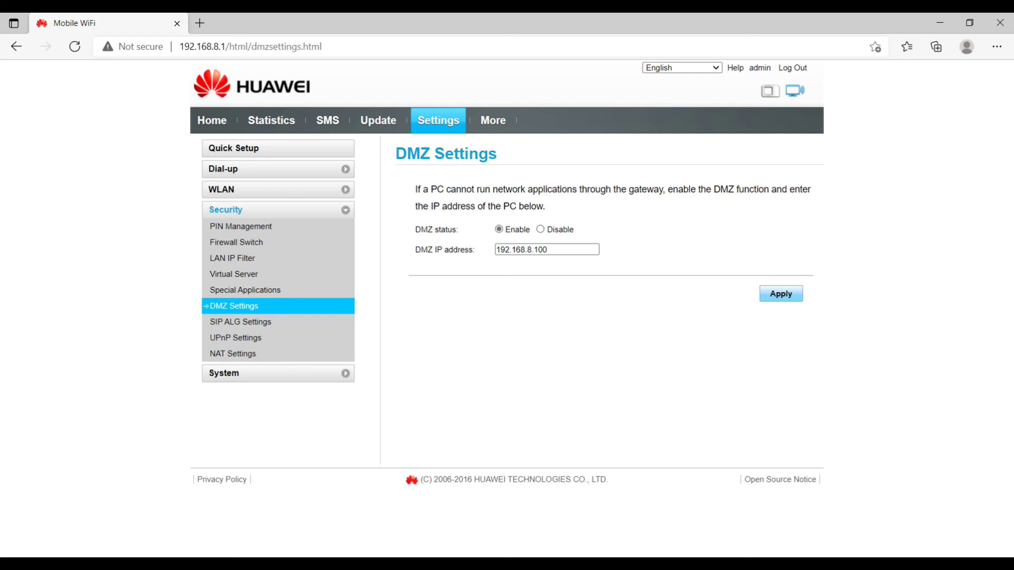
{"action": "left_click", "coordinate": [241, 322]}
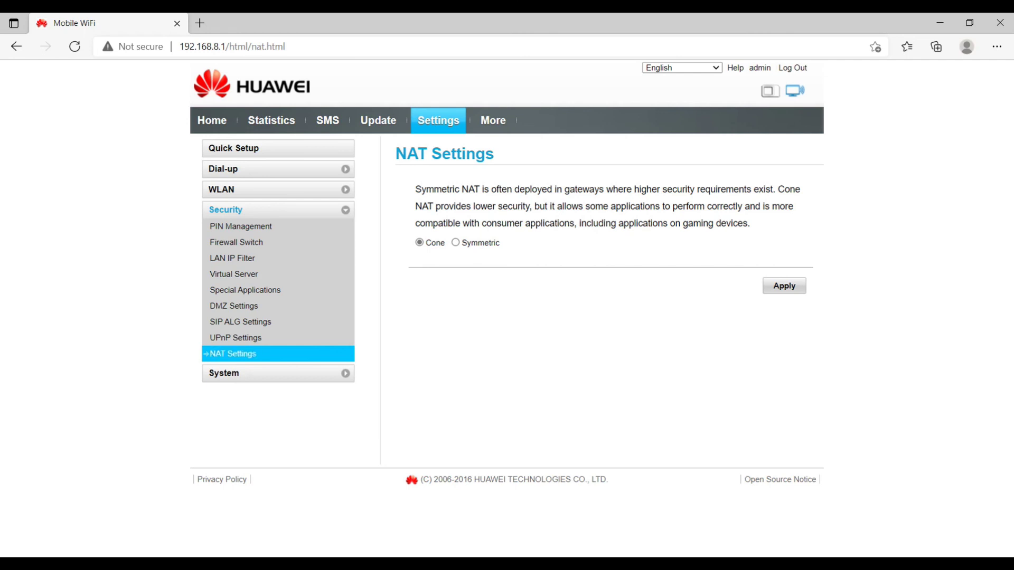
Step: Open System > Device Information to see model E8372 and its software version 21.318.01.00.00
{"action": "left_click", "coordinate": [224, 373]}
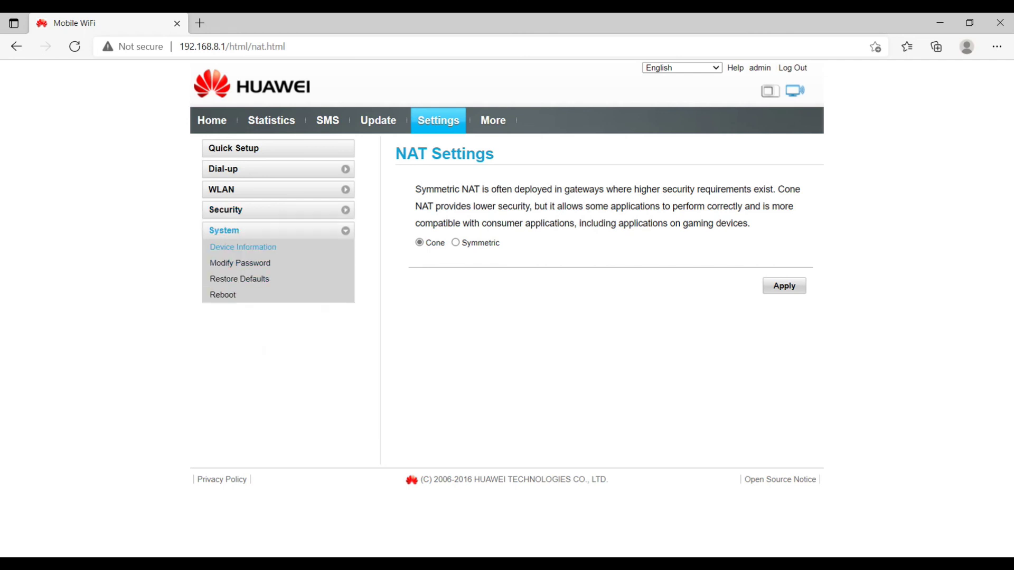
{"action": "left_click", "coordinate": [242, 247]}
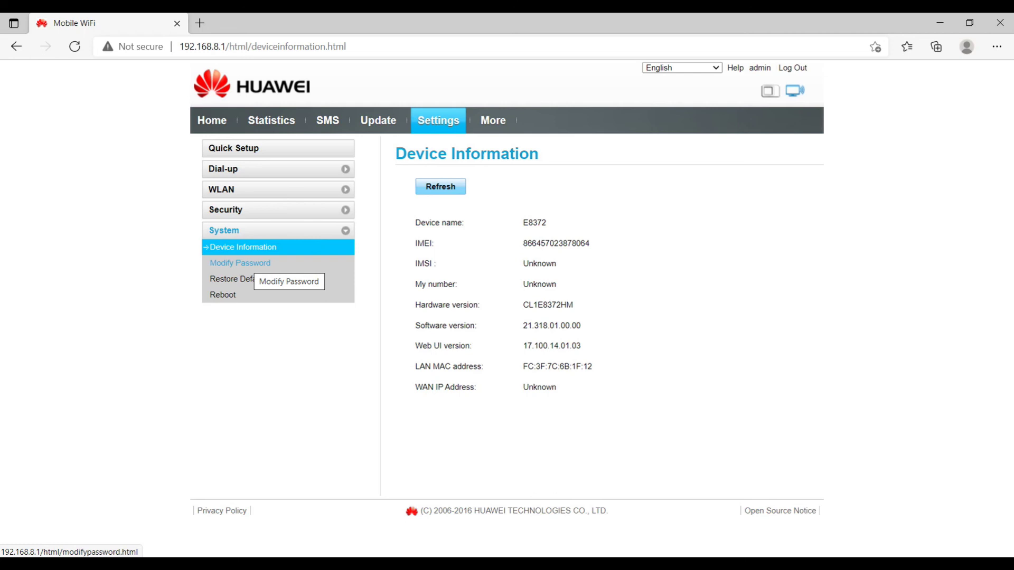
Step: View the Modify Password, Restore Defaults, and Reboot pages in turn
{"action": "left_click", "coordinate": [252, 263]}
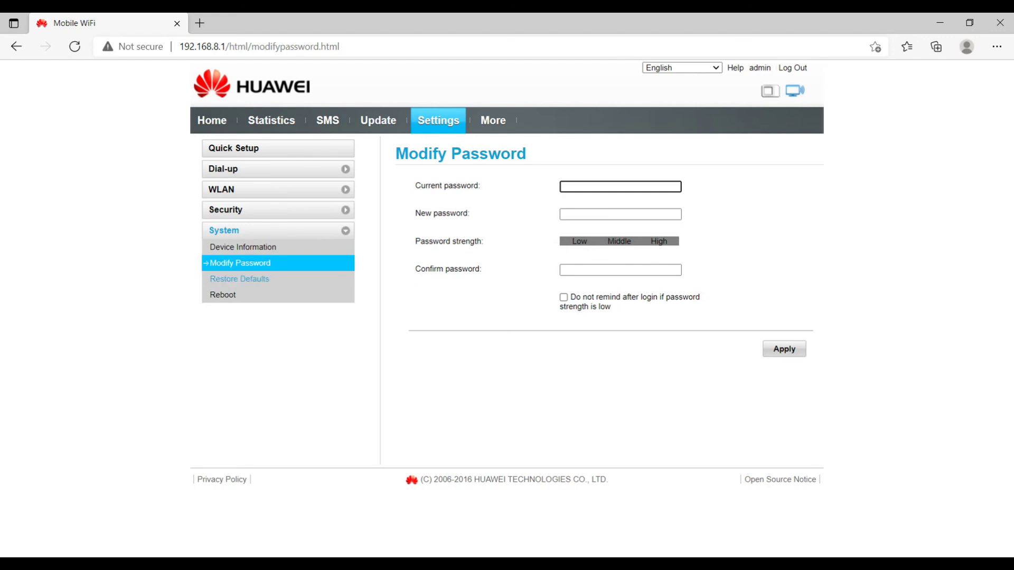
{"action": "left_click", "coordinate": [240, 279]}
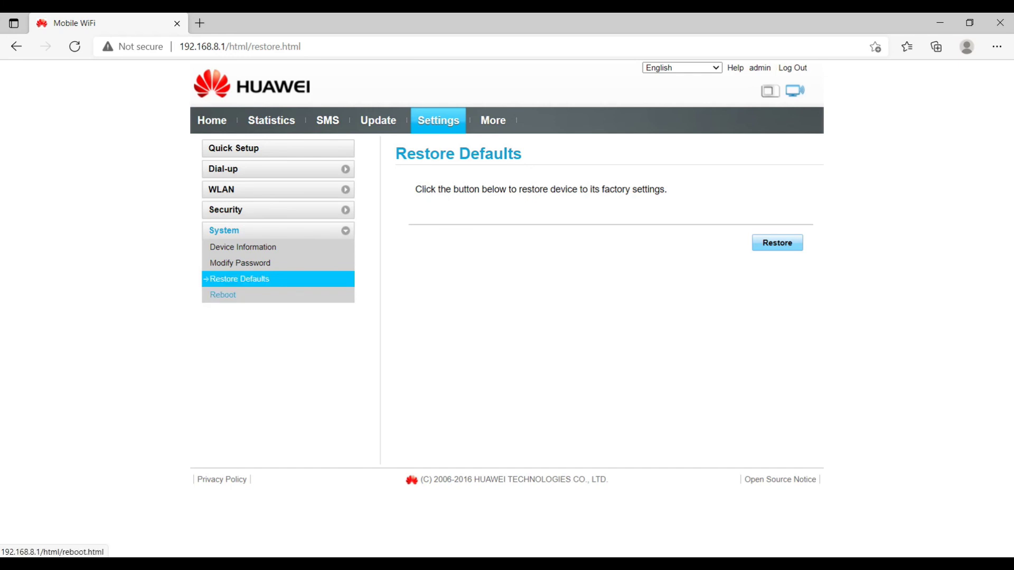
{"action": "left_click", "coordinate": [222, 294]}
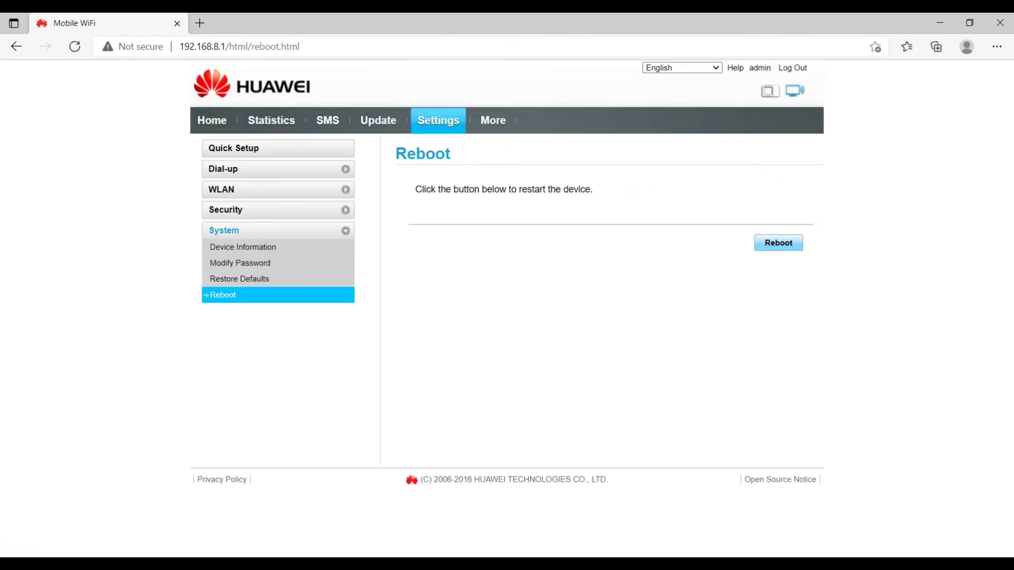
Step: Show the SD card Sharing page under More and select its 'No microSD card found.' message
{"action": "left_click", "coordinate": [492, 121]}
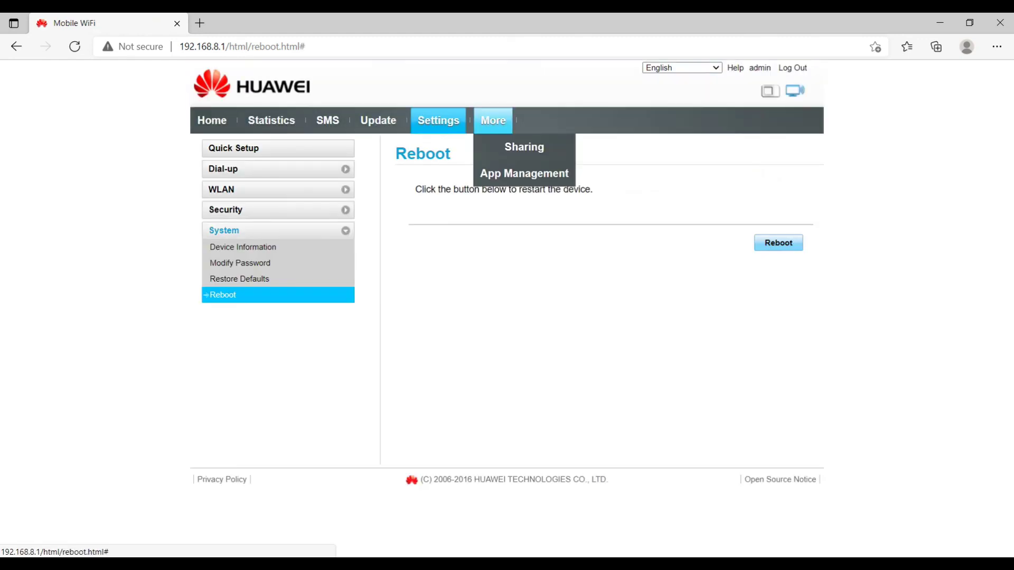
{"action": "left_click", "coordinate": [524, 147]}
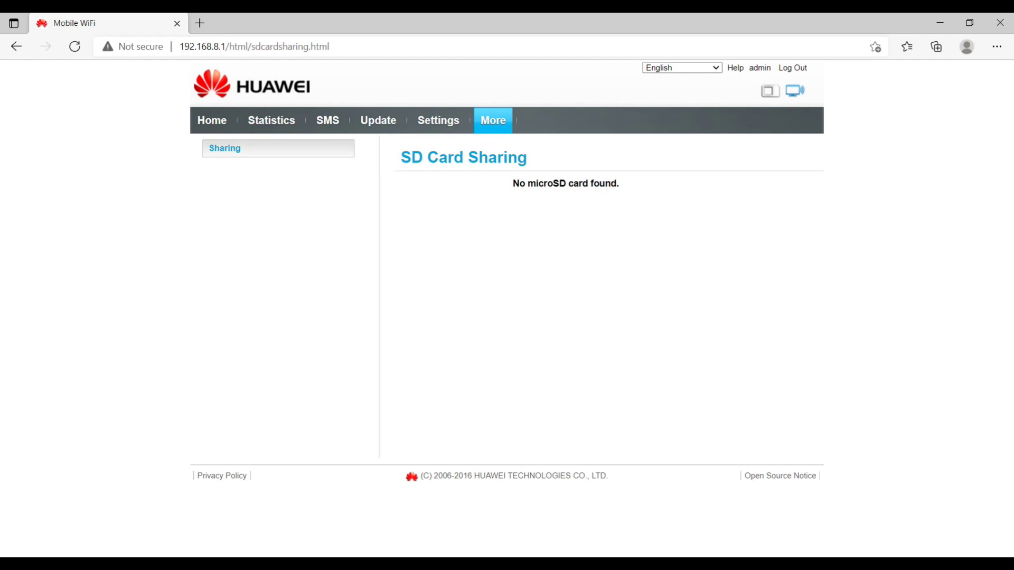
{"action": "triple_click", "coordinate": [544, 183]}
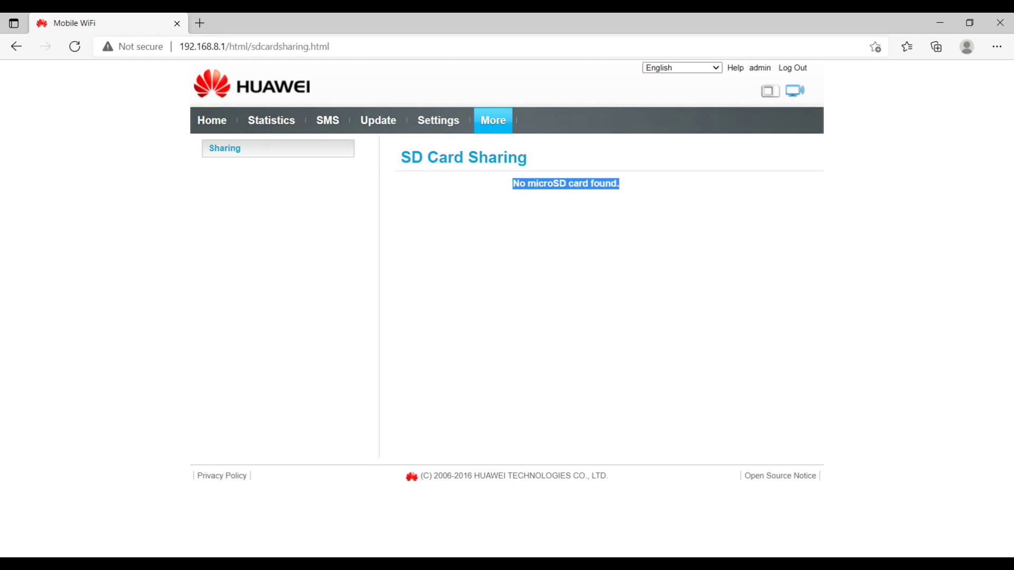
Step: Show the App Management page under More, then close the Edge browser window
{"action": "mouse_move", "coordinate": [493, 121]}
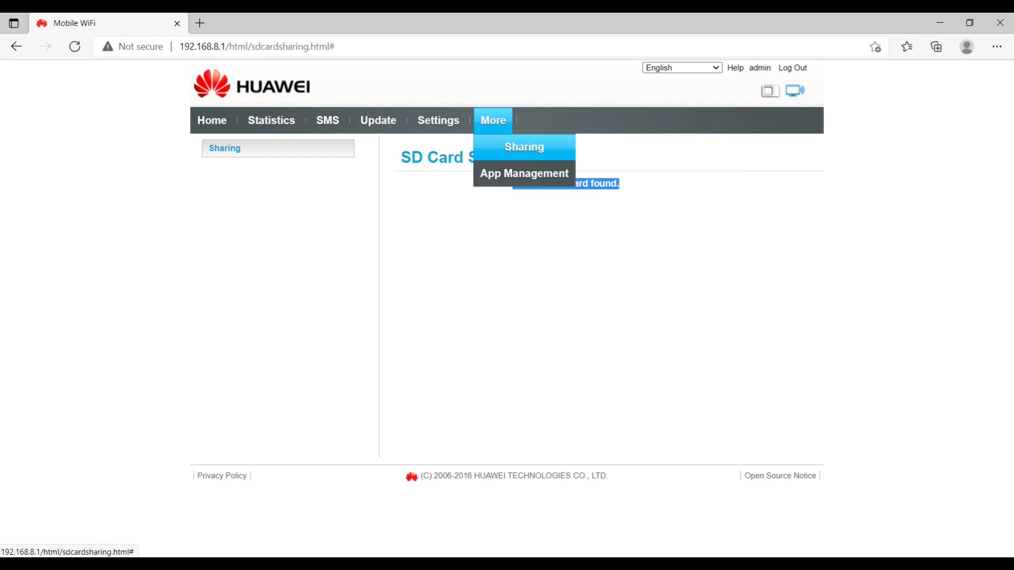
{"action": "left_click", "coordinate": [525, 173]}
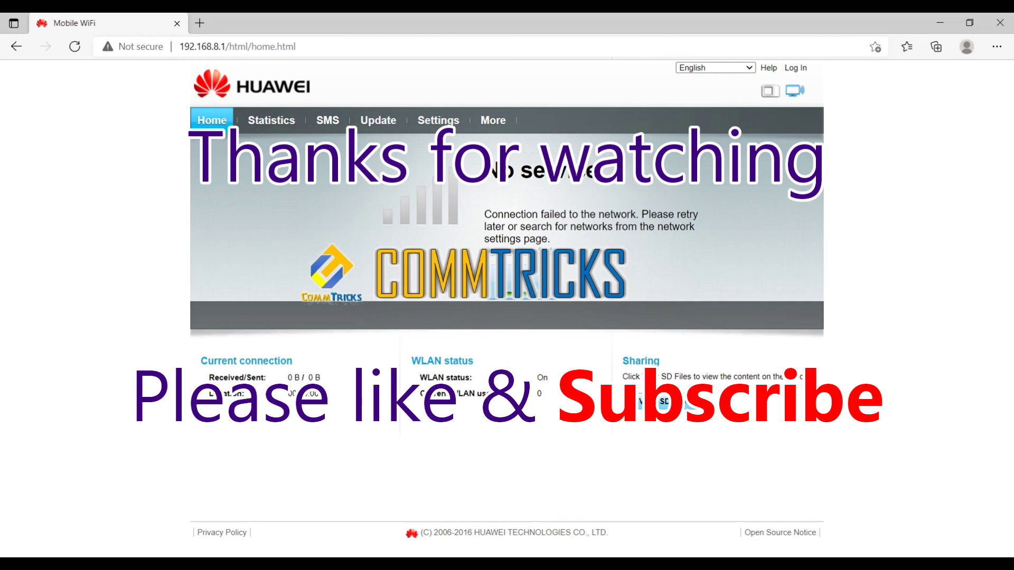
{"action": "key", "text": "alt+F4"}
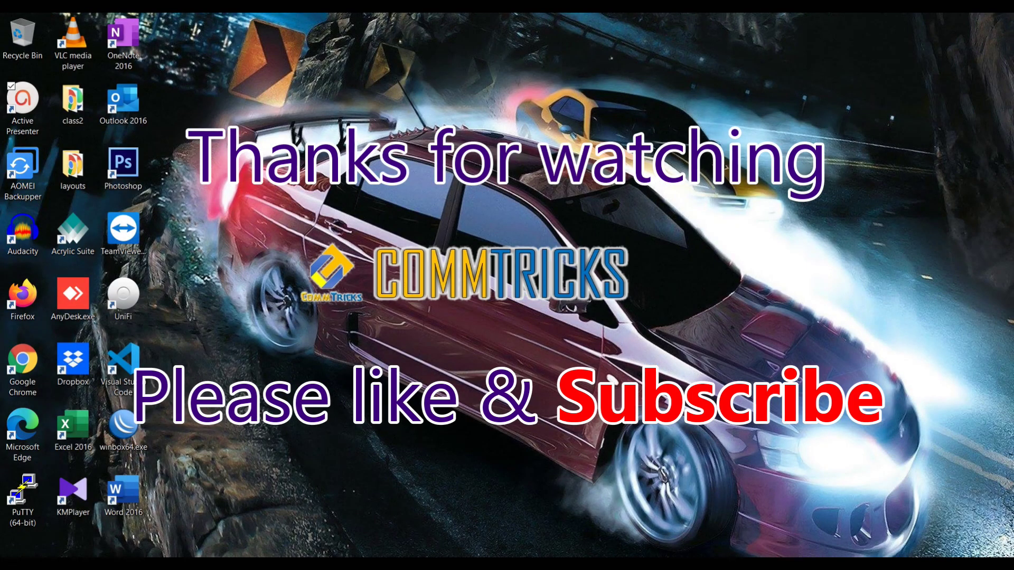